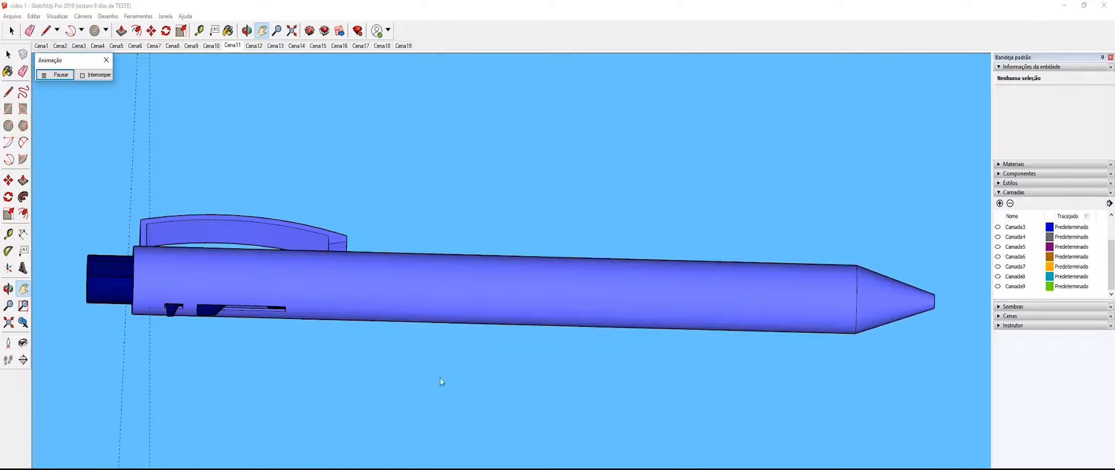
{"action": "key", "text": "space"}
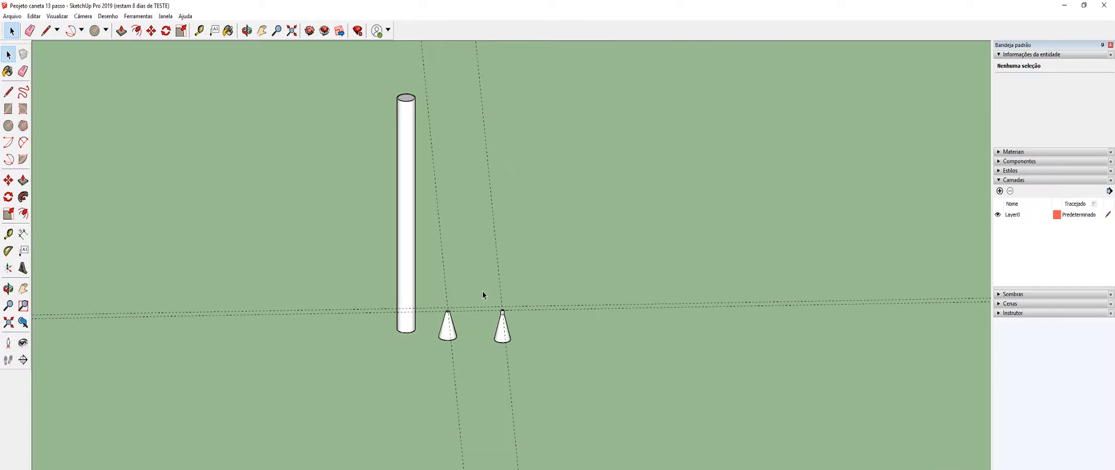
{"action": "scroll", "coordinate": [566, 410], "scroll_direction": "down", "scroll_amount": 2}
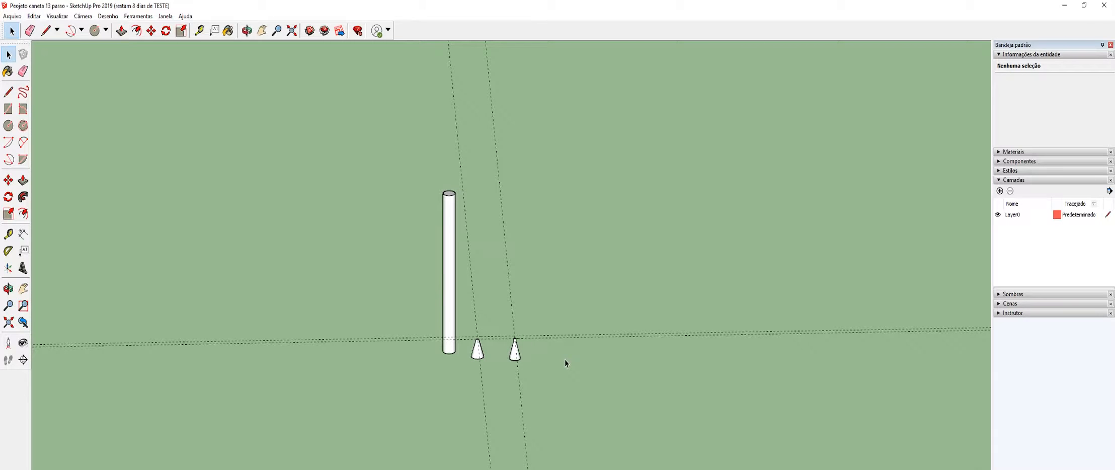
{"action": "scroll", "coordinate": [514, 374], "scroll_direction": "up", "scroll_amount": 2}
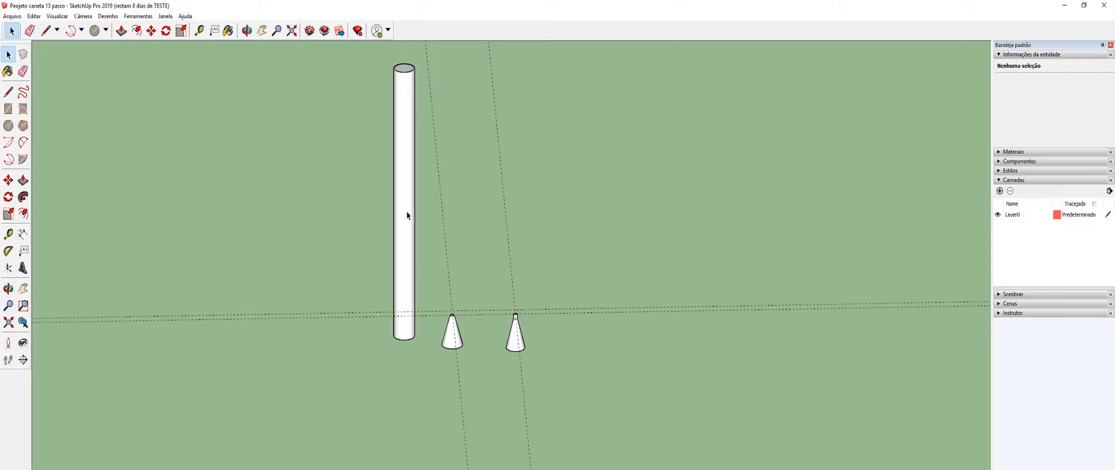
{"action": "scroll", "coordinate": [493, 186], "scroll_direction": "down", "scroll_amount": 2}
Step: Hollow out the tall cylinder by push-pulling the inner circular face of its upper end down through its full length
{"action": "scroll", "coordinate": [458, 92], "scroll_direction": "up", "scroll_amount": 5}
{"action": "key", "text": "o"}
{"action": "left_click_drag", "start_coordinate": [409, 120], "coordinate": [363, 331]}
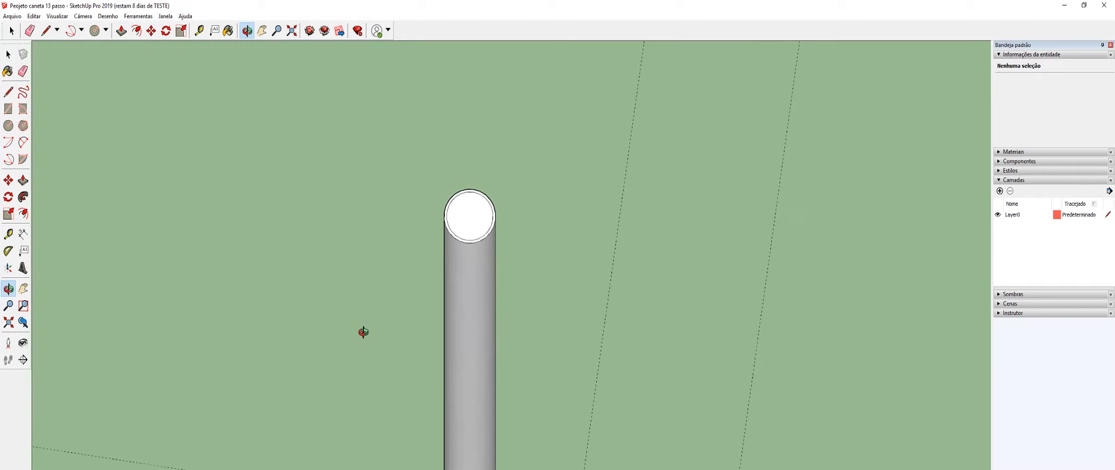
{"action": "key", "text": "space"}
{"action": "middle_click_drag", "start_coordinate": [572, 90], "coordinate": [515, 187]}
{"action": "scroll", "coordinate": [515, 187], "scroll_direction": "up", "scroll_amount": 3}
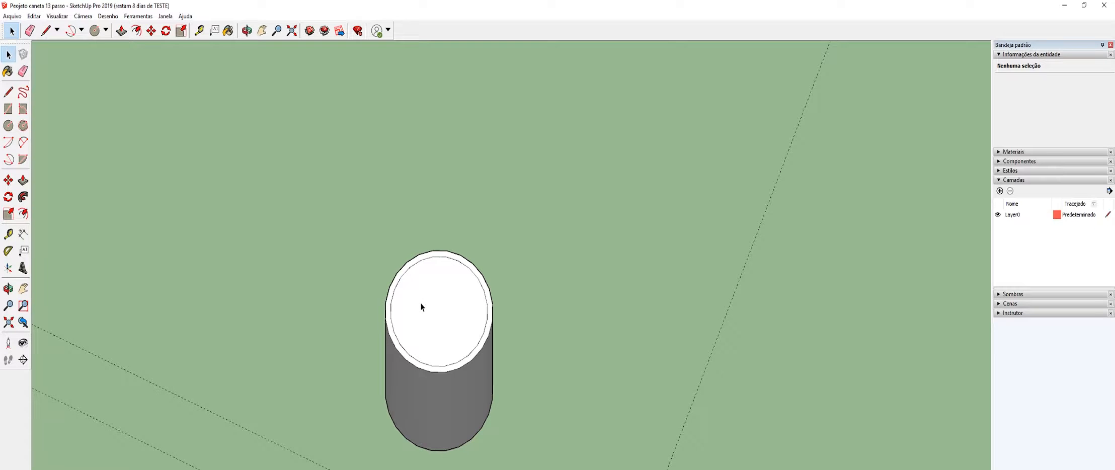
{"action": "scroll", "coordinate": [421, 306], "scroll_direction": "up", "scroll_amount": 2}
{"action": "middle_click_drag", "start_coordinate": [458, 253], "coordinate": [343, 132]}
{"action": "left_click", "coordinate": [121, 31]}
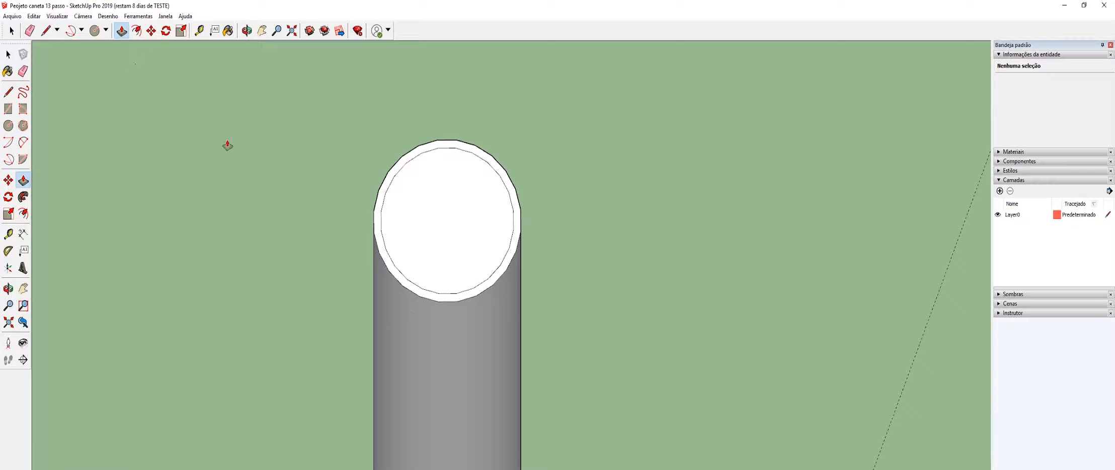
{"action": "left_click", "coordinate": [449, 233]}
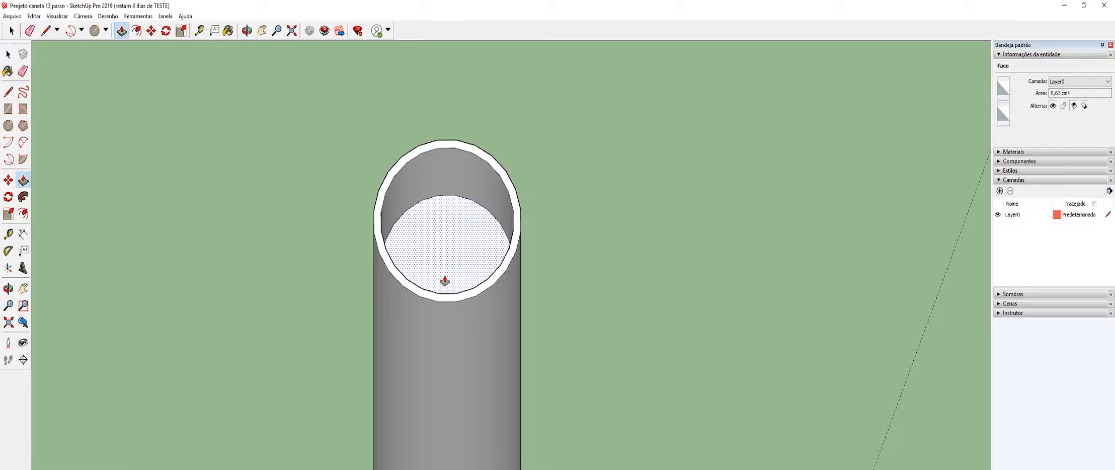
{"action": "left_click", "coordinate": [445, 281]}
Step: Examine the hollowed cylinder from above to check that the bore runs through it
{"action": "middle_click_drag", "start_coordinate": [443, 279], "coordinate": [442, 405]}
{"action": "key", "text": "F3"}
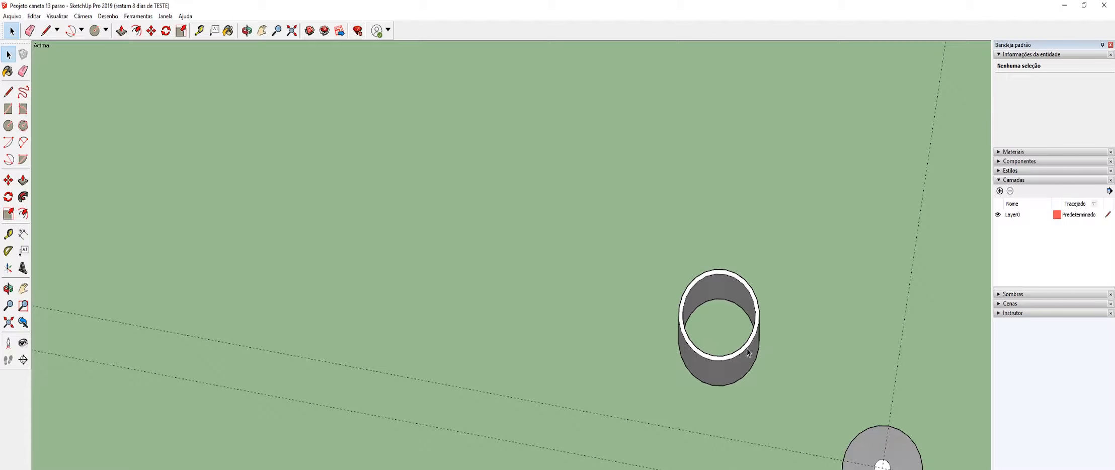
{"action": "middle_click_drag", "start_coordinate": [745, 373], "coordinate": [746, 331]}
{"action": "scroll", "coordinate": [822, 419], "scroll_direction": "down", "scroll_amount": 3}
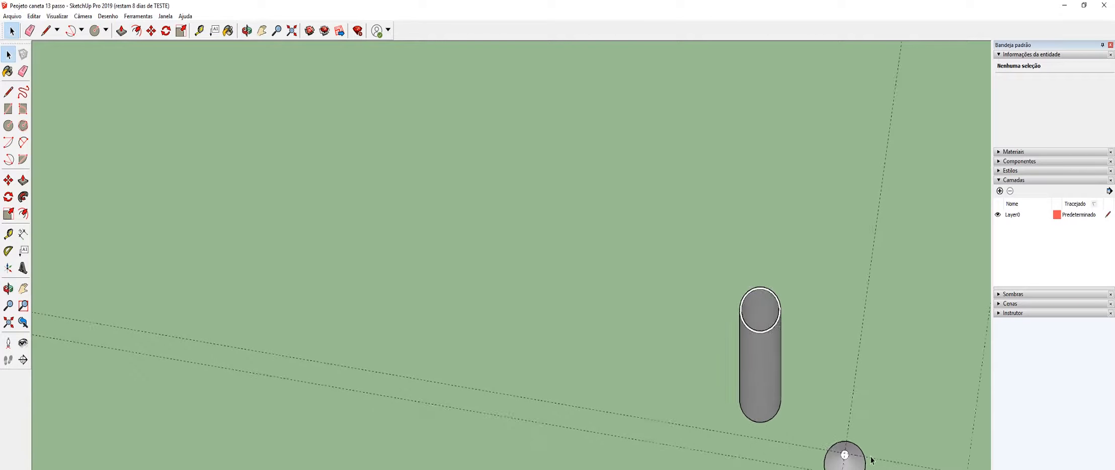
{"action": "scroll", "coordinate": [909, 461], "scroll_direction": "up", "scroll_amount": 3}
{"action": "middle_click_drag", "start_coordinate": [888, 445], "coordinate": [871, 350]}
{"action": "scroll", "coordinate": [793, 383], "scroll_direction": "down", "scroll_amount": 6}
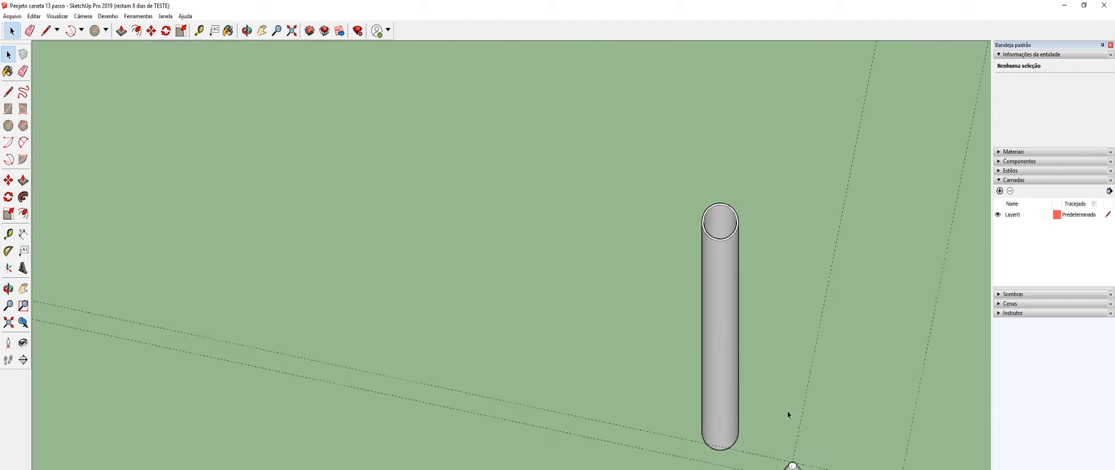
Step: Compare the plain cone with the cone that has a cylindrical tip, checking each group's entity information and volume
{"action": "scroll", "coordinate": [807, 467], "scroll_direction": "up", "scroll_amount": 6}
{"action": "middle_click_drag", "start_coordinate": [812, 468], "coordinate": [832, 279]}
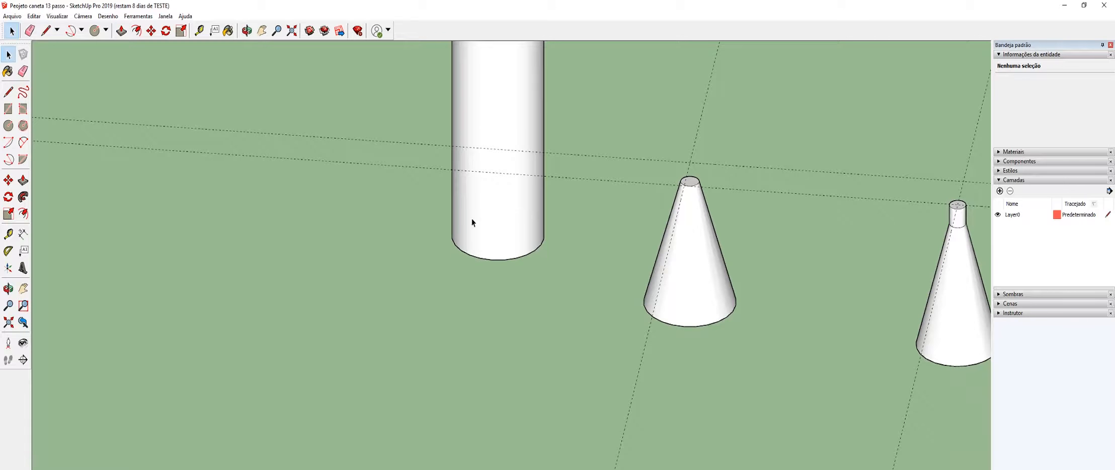
{"action": "left_click", "coordinate": [709, 275]}
{"action": "left_click", "coordinate": [973, 281]}
{"action": "left_click", "coordinate": [725, 291]}
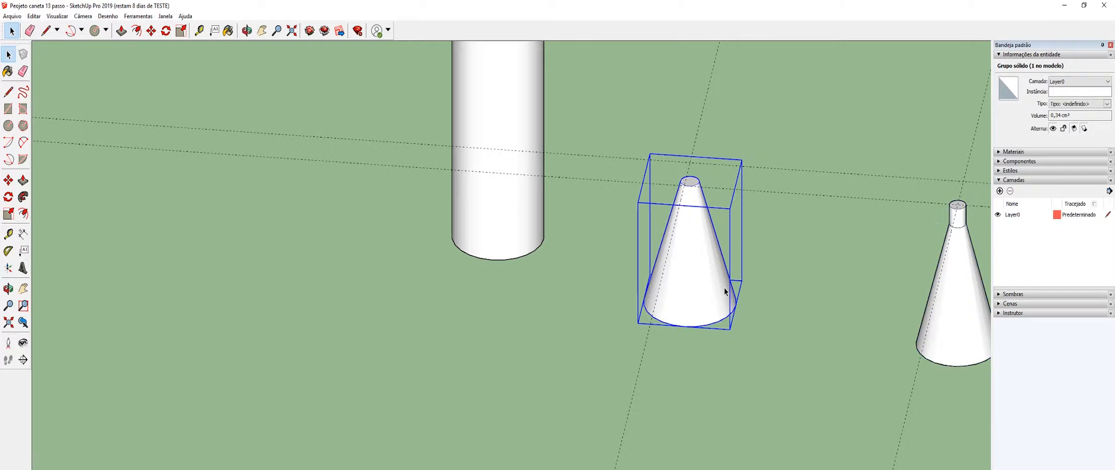
{"action": "left_click", "coordinate": [942, 302]}
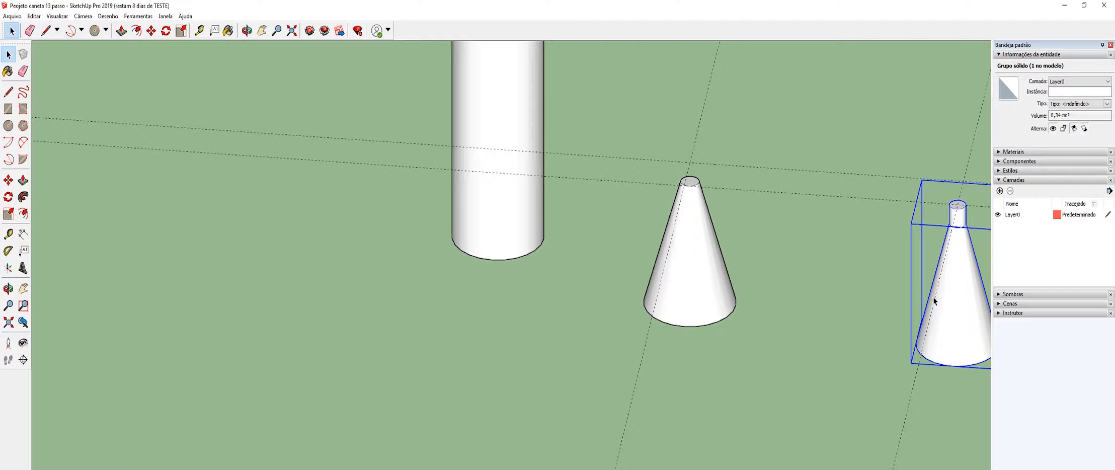
{"action": "left_click", "coordinate": [699, 290]}
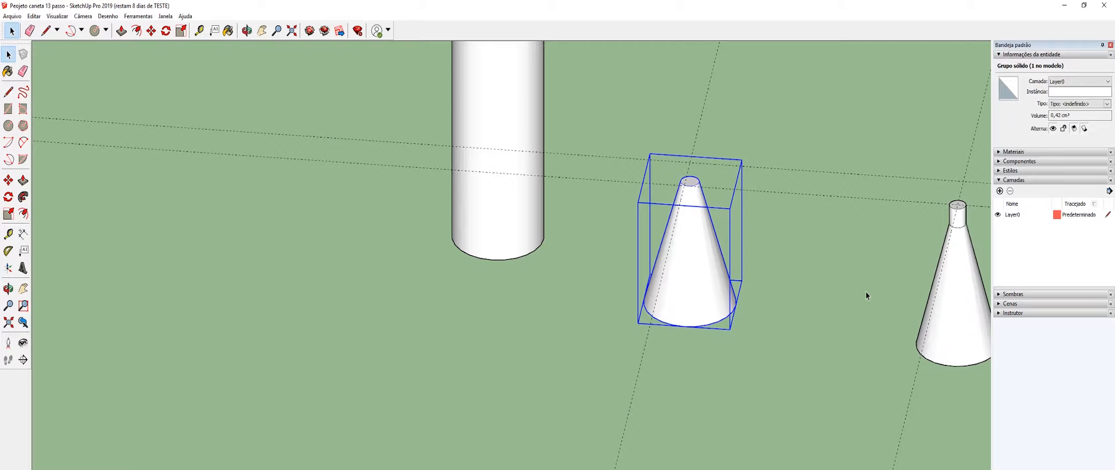
{"action": "left_click", "coordinate": [948, 296]}
{"action": "left_click", "coordinate": [721, 287]}
{"action": "left_click", "coordinate": [964, 307]}
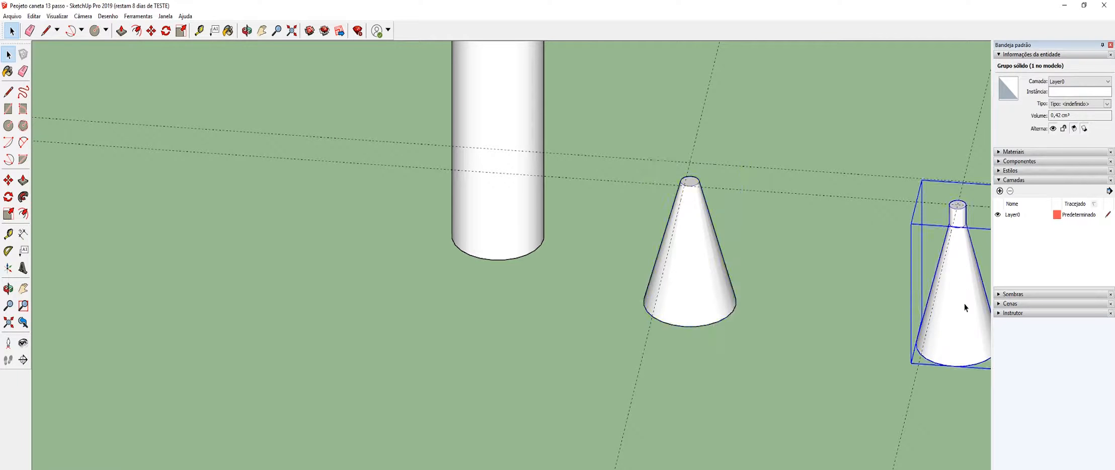
{"action": "left_click", "coordinate": [682, 283]}
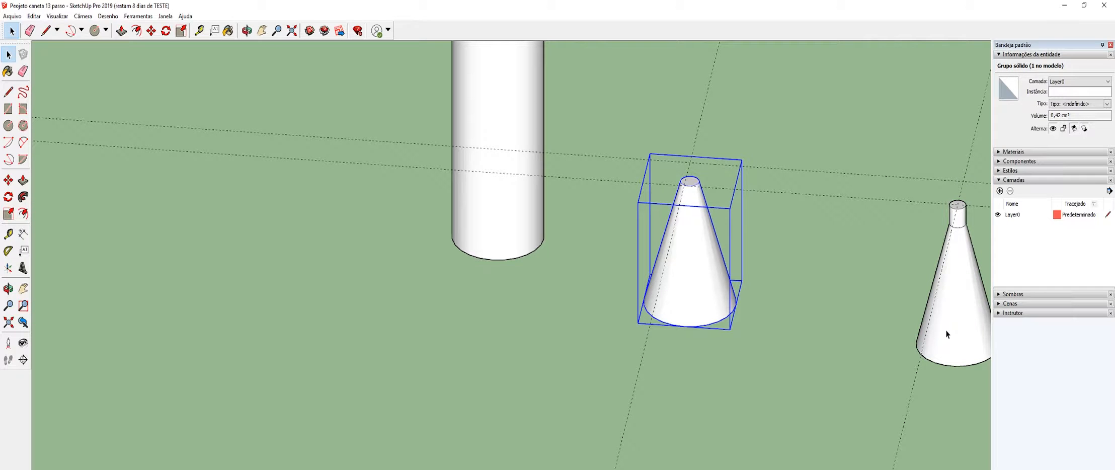
Step: Move the cylindrical-tipped cone by the centre of its tip to the guide intersection above the plain cone, nesting the two
{"action": "left_click", "coordinate": [949, 312]}
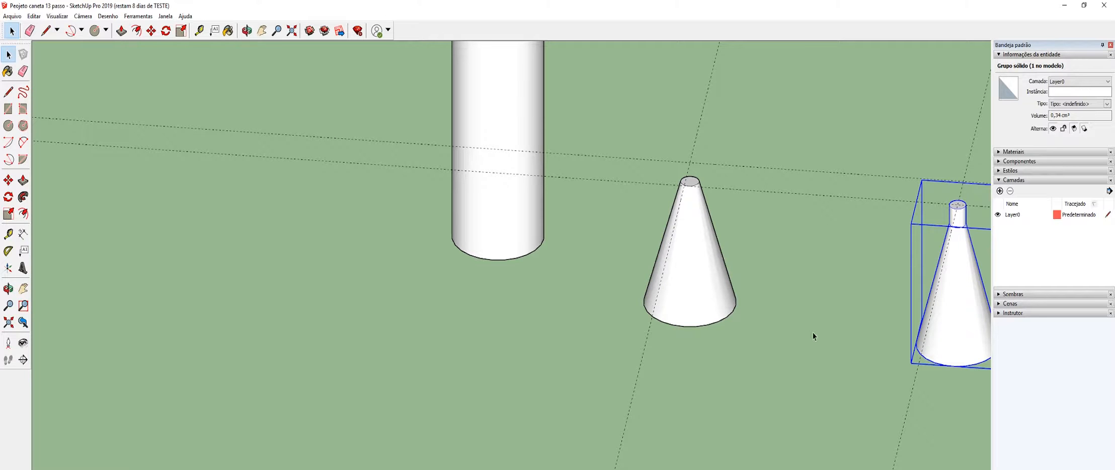
{"action": "left_click", "coordinate": [8, 180]}
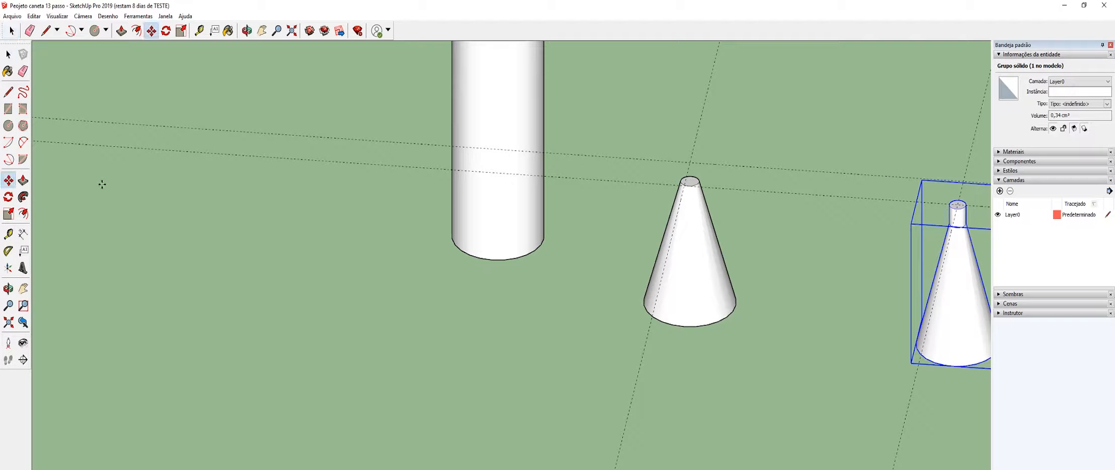
{"action": "left_click", "coordinate": [957, 203]}
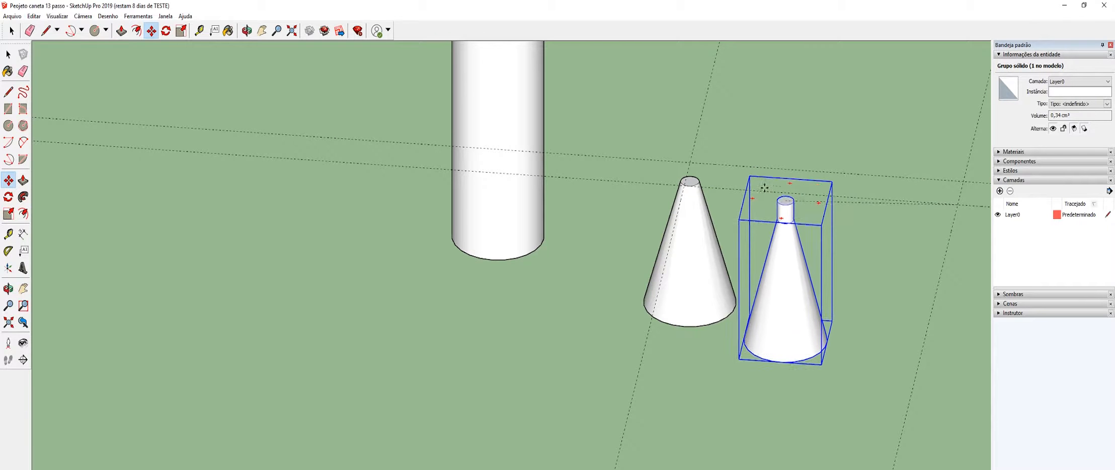
{"action": "left_click", "coordinate": [689, 162]}
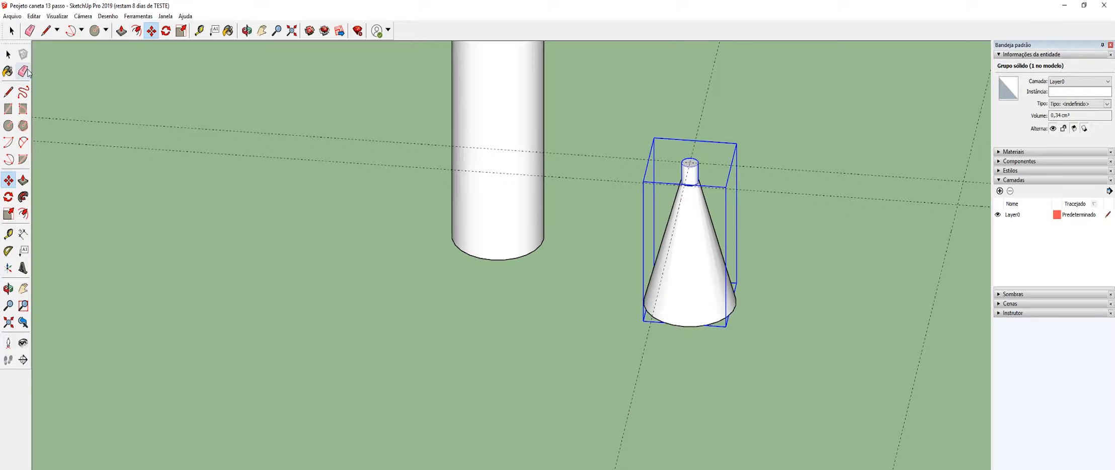
{"action": "left_click", "coordinate": [8, 55]}
Step: Explode both nested cone groups, first the cylindrical-tipped one and then the plain one
{"action": "scroll", "coordinate": [801, 365], "scroll_direction": "up", "scroll_amount": 3}
{"action": "scroll", "coordinate": [816, 370], "scroll_direction": "down", "scroll_amount": 3}
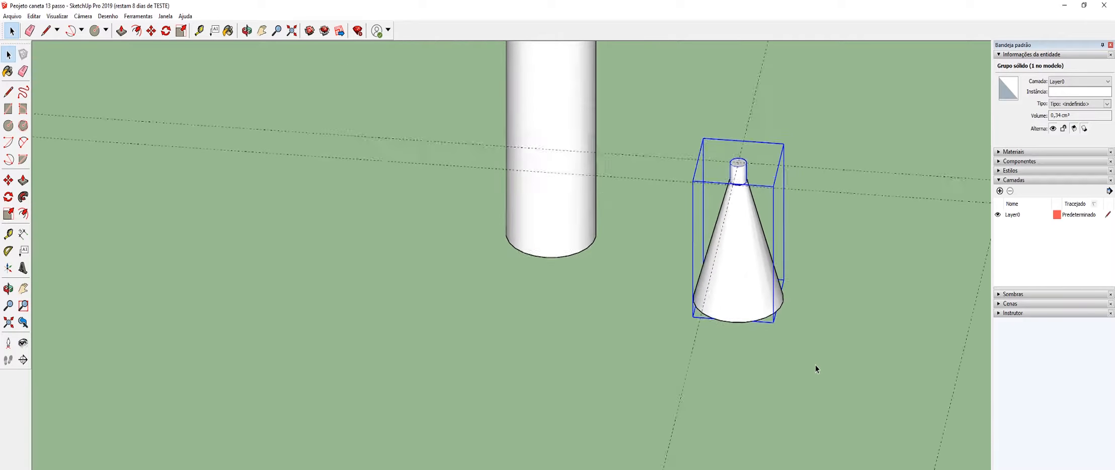
{"action": "scroll", "coordinate": [816, 371], "scroll_direction": "up", "scroll_amount": 1}
{"action": "left_click", "coordinate": [883, 188]}
{"action": "left_click", "coordinate": [739, 212]}
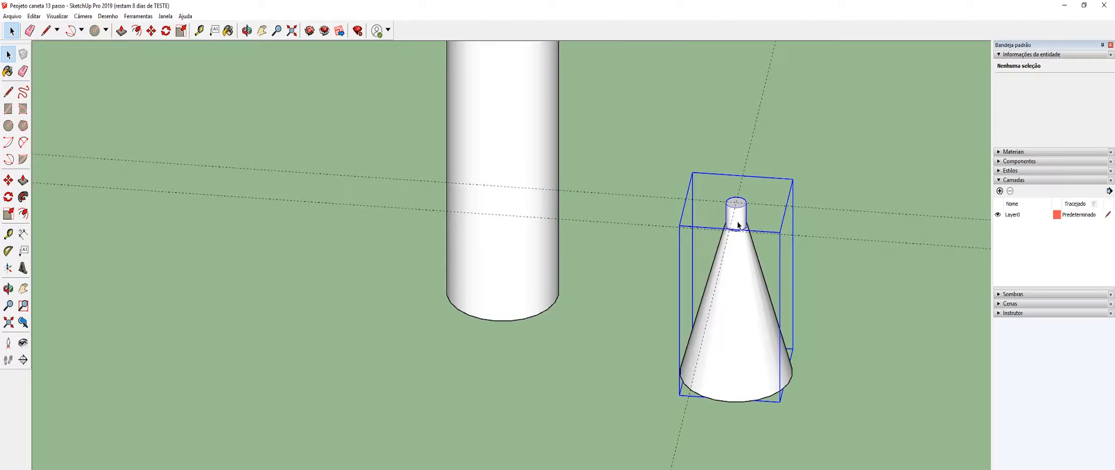
{"action": "right_click", "coordinate": [737, 221]}
{"action": "left_click", "coordinate": [772, 283]}
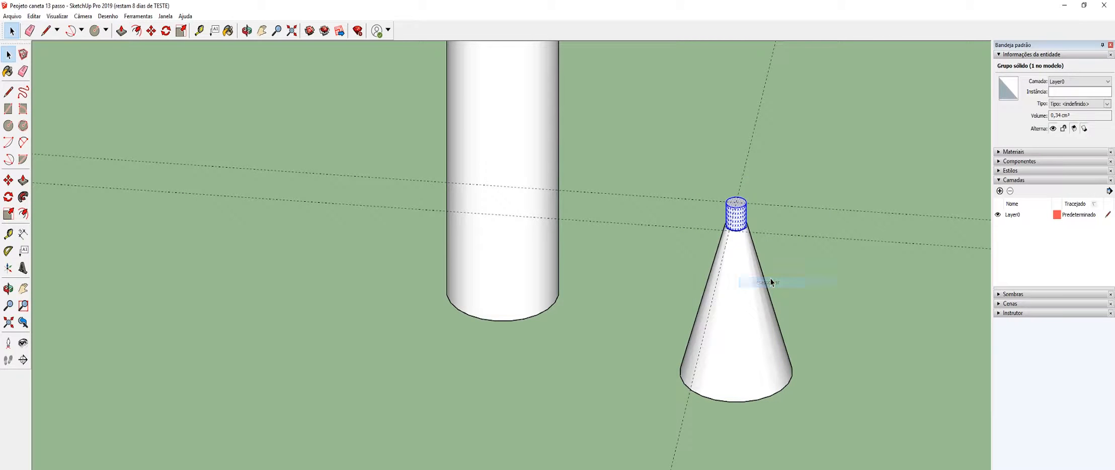
{"action": "left_click", "coordinate": [740, 316]}
{"action": "right_click", "coordinate": [748, 305]}
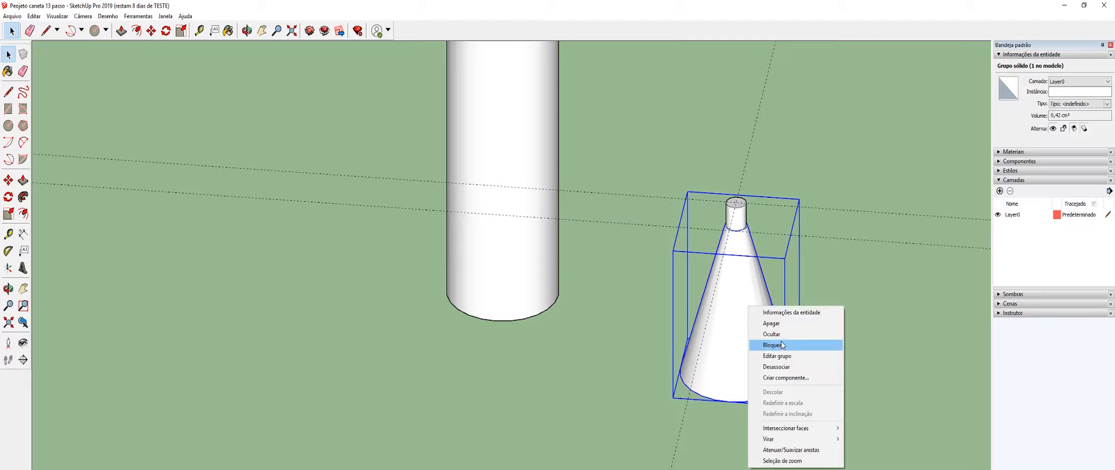
{"action": "left_click", "coordinate": [788, 368]}
{"action": "left_click", "coordinate": [822, 353]}
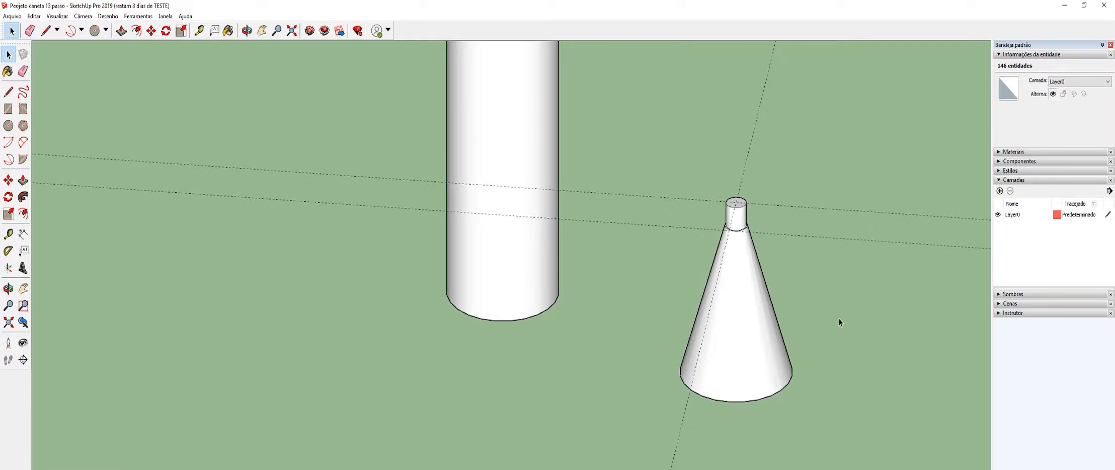
Step: Select all the connected geometry of the nested cones and intersect its faces with the model
{"action": "left_click", "coordinate": [744, 252]}
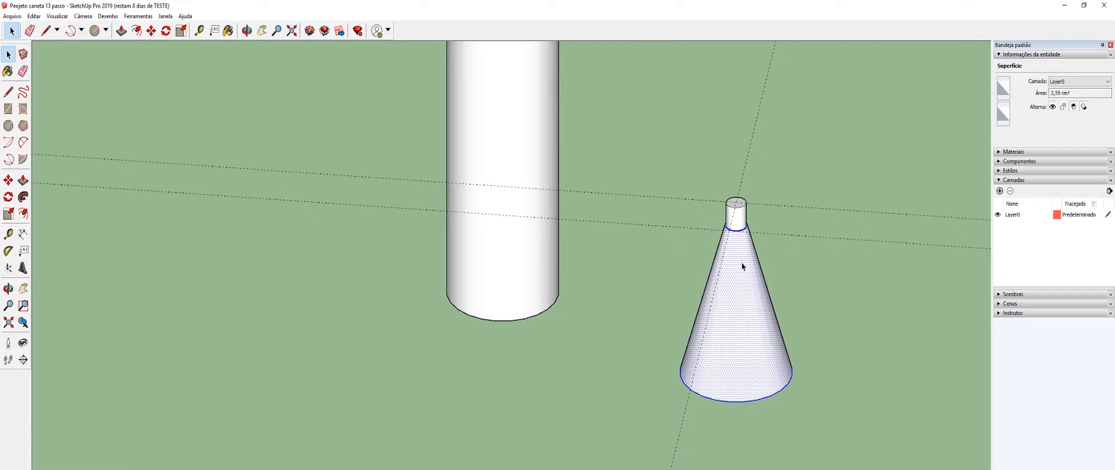
{"action": "triple_click", "coordinate": [739, 278]}
{"action": "right_click", "coordinate": [740, 279]}
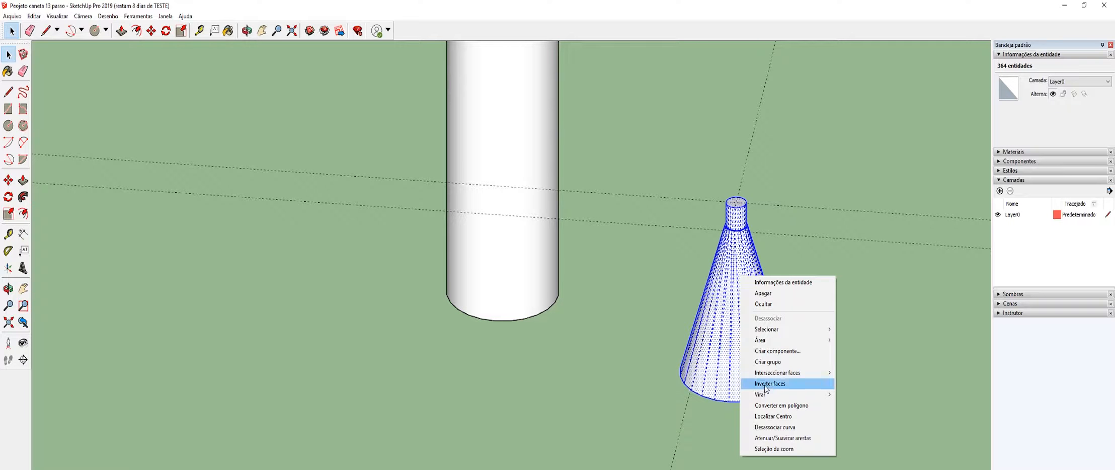
{"action": "mouse_move", "coordinate": [782, 374]}
{"action": "left_click", "coordinate": [872, 375]}
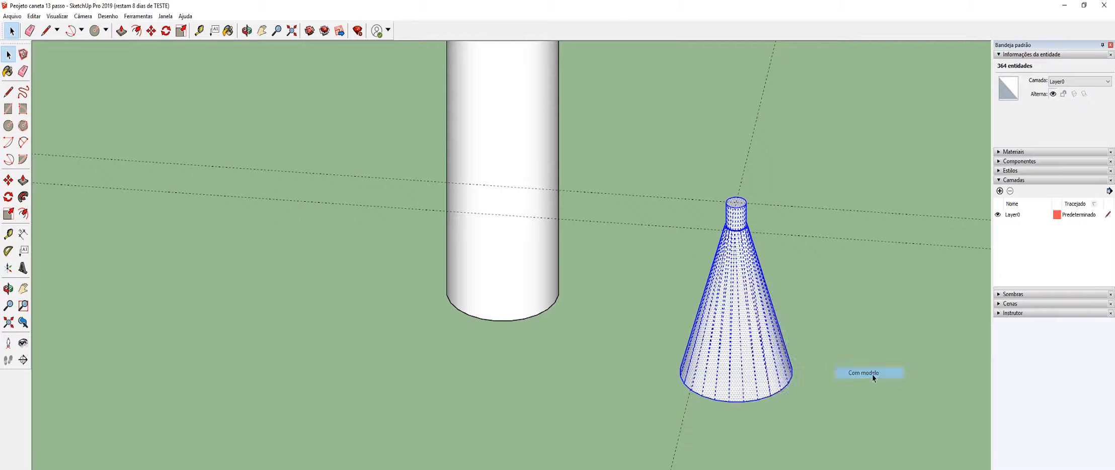
{"action": "left_click", "coordinate": [871, 373]}
Step: Delete the protruding tip cylinder's side surface, cap and circular edge, plus the inner face closing the cone's opening
{"action": "middle_click_drag", "start_coordinate": [863, 343], "coordinate": [735, 309]}
{"action": "scroll", "coordinate": [740, 300], "scroll_direction": "up", "scroll_amount": 4}
{"action": "left_click", "coordinate": [624, 248]}
{"action": "key", "text": "Delete"}
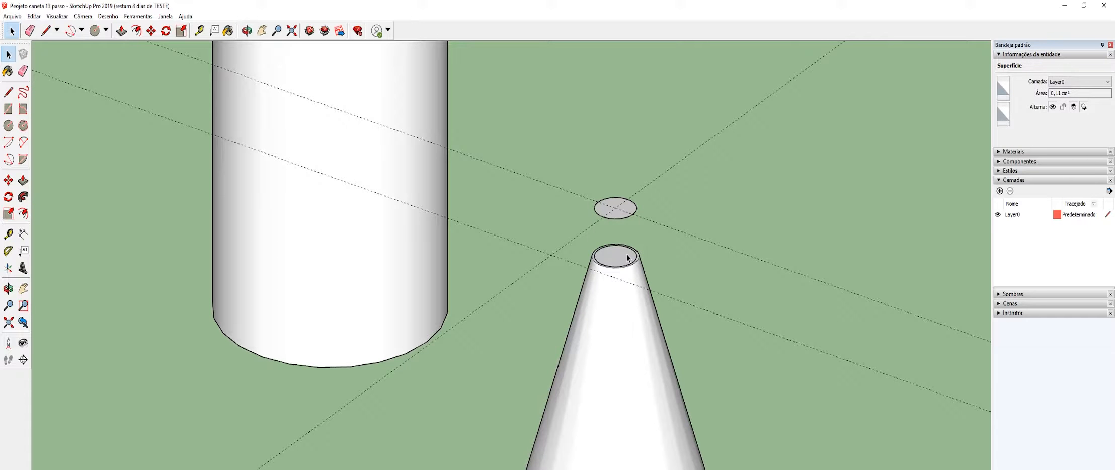
{"action": "left_click", "coordinate": [617, 213]}
{"action": "key", "text": "Delete"}
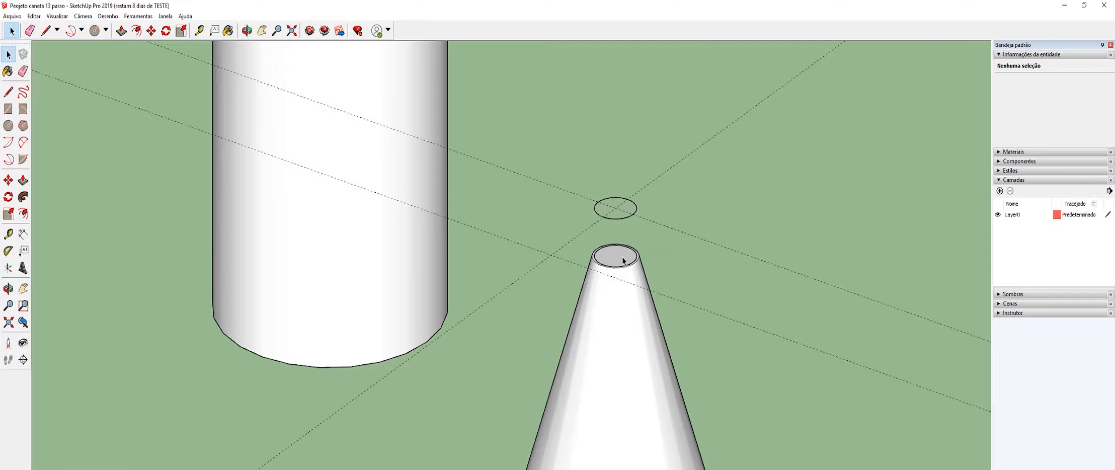
{"action": "left_click", "coordinate": [621, 216]}
{"action": "key", "text": "Delete"}
{"action": "left_click", "coordinate": [620, 254]}
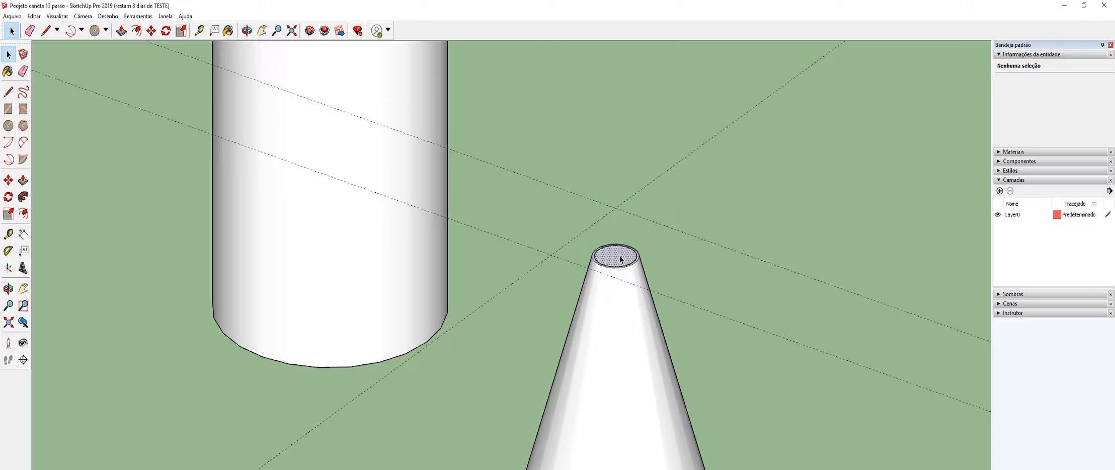
{"action": "key", "text": "Delete"}
Step: Examine the hollow cone from above and from the side, together with the adjacent tube
{"action": "middle_click_drag", "start_coordinate": [626, 281], "coordinate": [570, 391]}
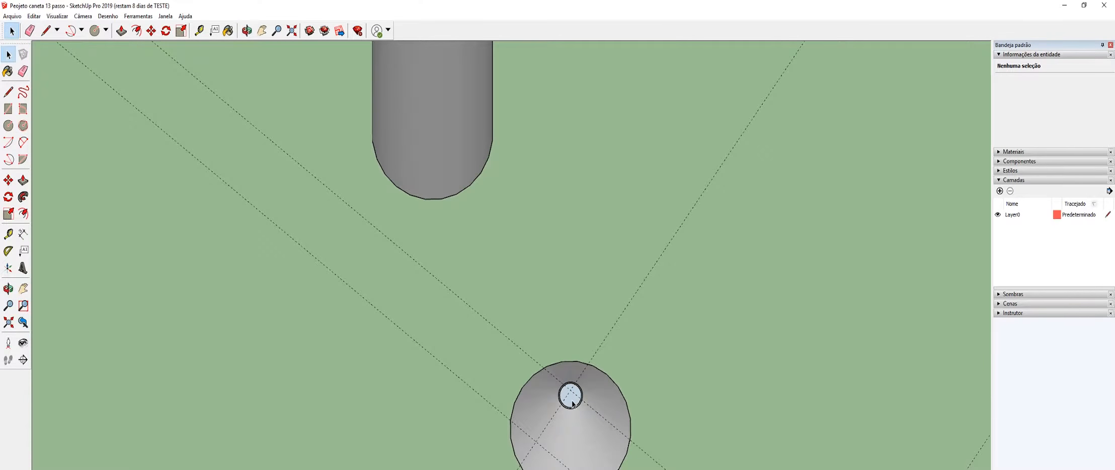
{"action": "middle_click_drag", "start_coordinate": [668, 401], "coordinate": [641, 224]}
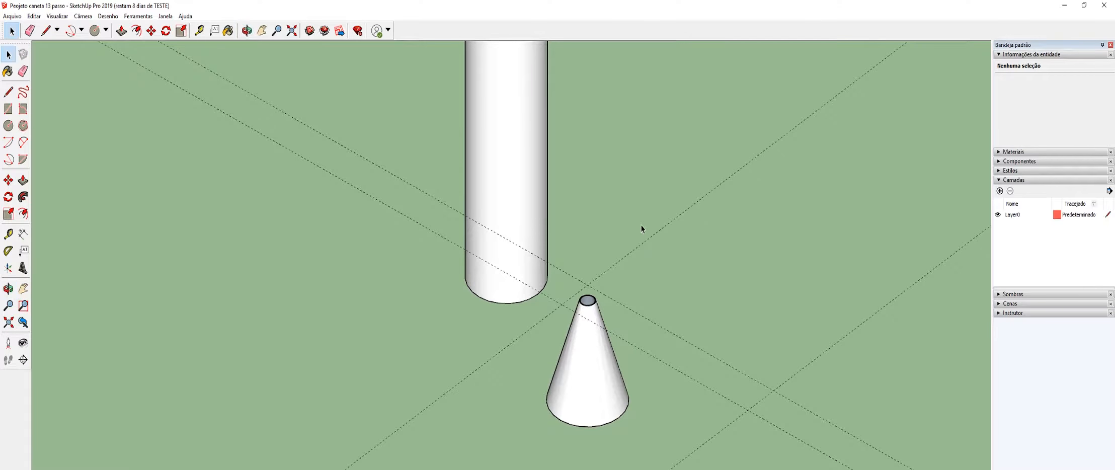
{"action": "middle_click_drag", "start_coordinate": [679, 322], "coordinate": [787, 256]}
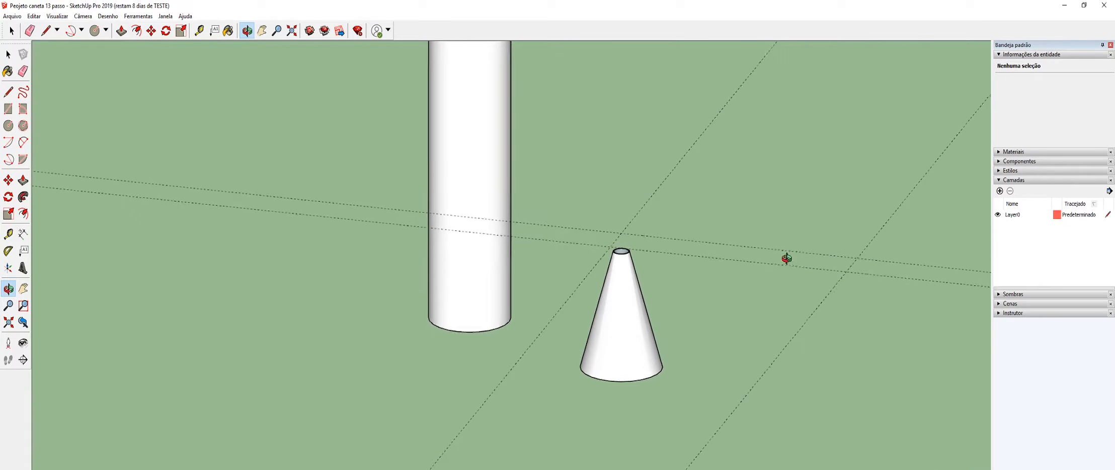
{"action": "scroll", "coordinate": [761, 398], "scroll_direction": "down", "scroll_amount": 3}
{"action": "scroll", "coordinate": [715, 238], "scroll_direction": "down", "scroll_amount": 3}
{"action": "scroll", "coordinate": [716, 239], "scroll_direction": "down", "scroll_amount": 1}
{"action": "scroll", "coordinate": [660, 96], "scroll_direction": "up", "scroll_amount": 1}
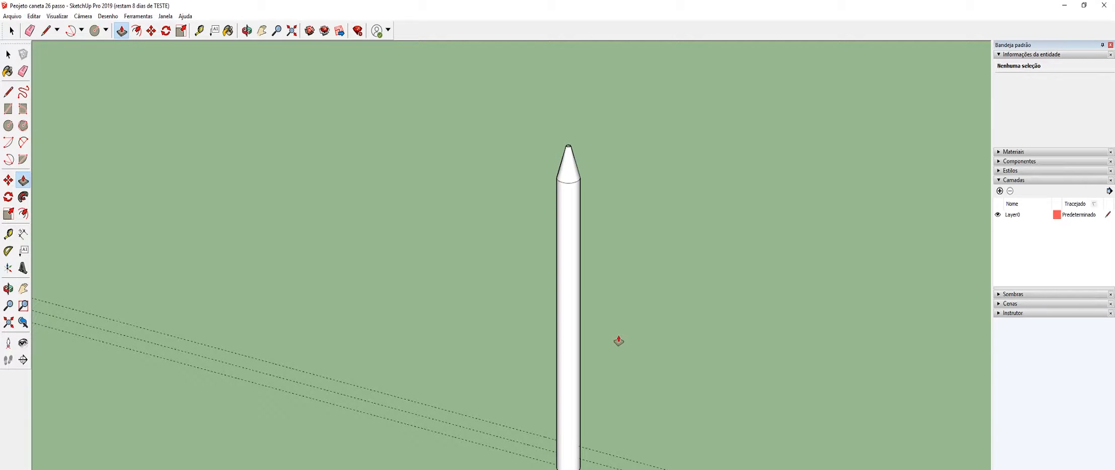
Step: Push the plate's front face around the curved clip outline back with Push/Pull, leaving the clip standing out from the plate
{"action": "middle_click_drag", "start_coordinate": [619, 341], "coordinate": [700, 439]}
{"action": "scroll", "coordinate": [700, 439], "scroll_direction": "up", "scroll_amount": 2}
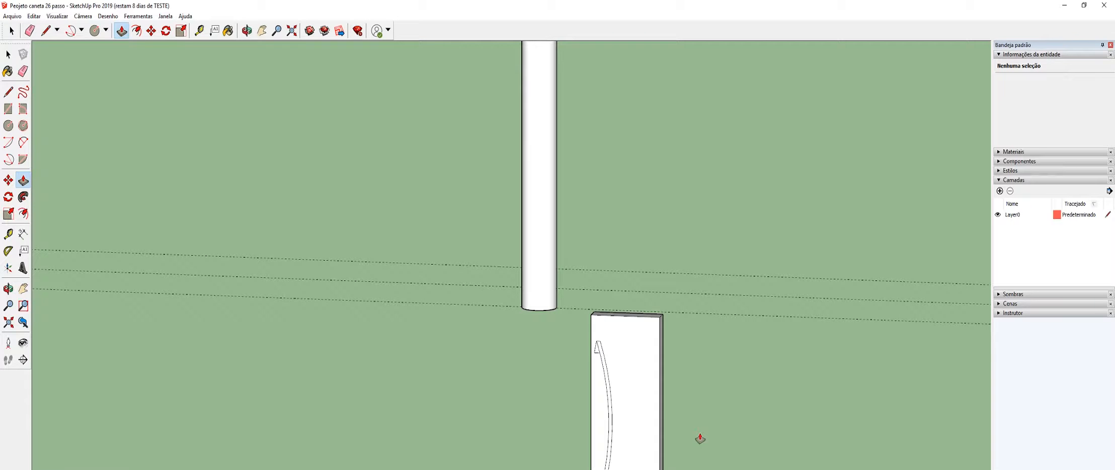
{"action": "scroll", "coordinate": [697, 428], "scroll_direction": "down", "scroll_amount": 2}
{"action": "scroll", "coordinate": [705, 452], "scroll_direction": "up", "scroll_amount": 4}
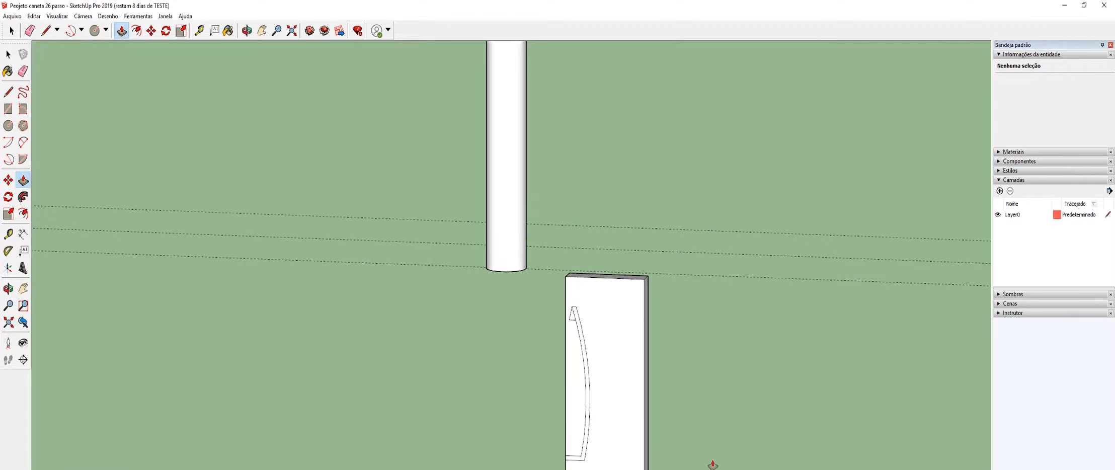
{"action": "left_click", "coordinate": [603, 360]}
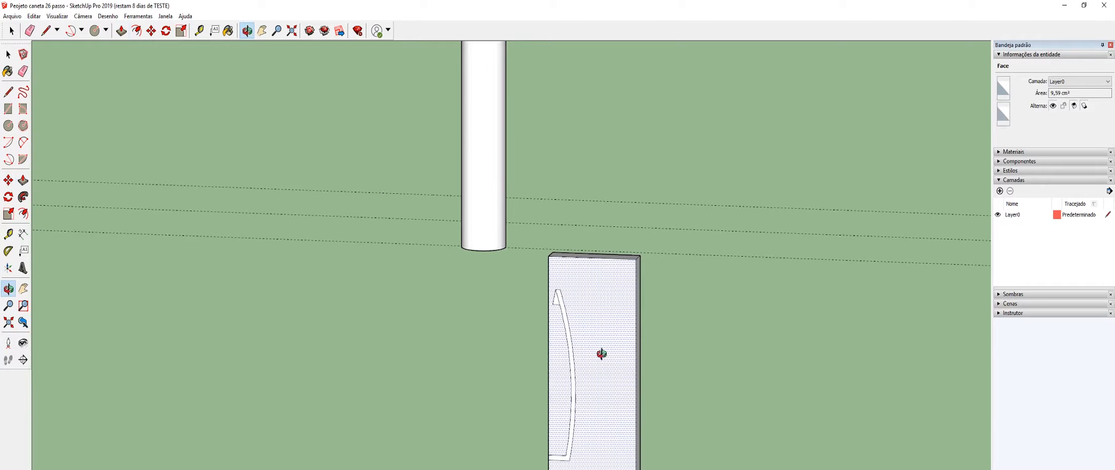
{"action": "middle_click_drag", "start_coordinate": [603, 361], "coordinate": [544, 344]}
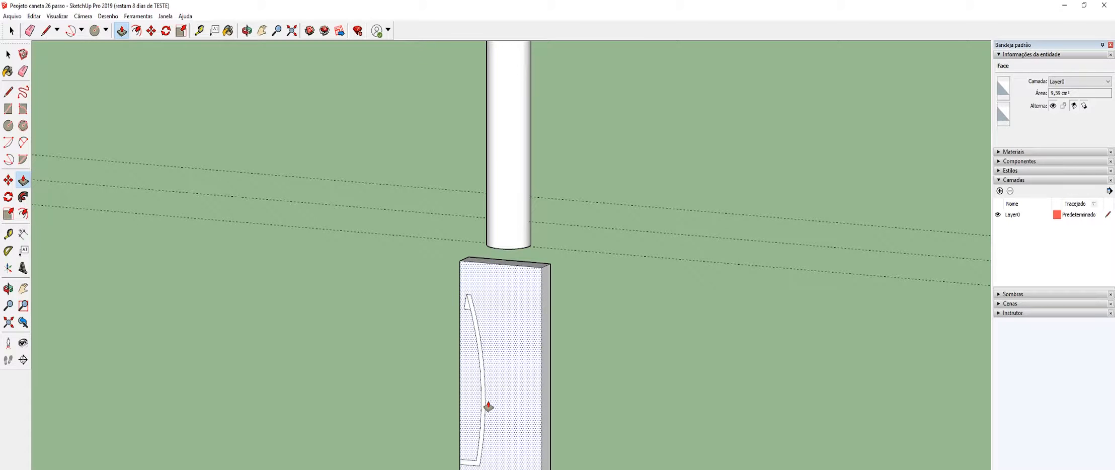
{"action": "middle_click_drag", "start_coordinate": [495, 413], "coordinate": [534, 381]}
{"action": "scroll", "coordinate": [534, 382], "scroll_direction": "up", "scroll_amount": 2}
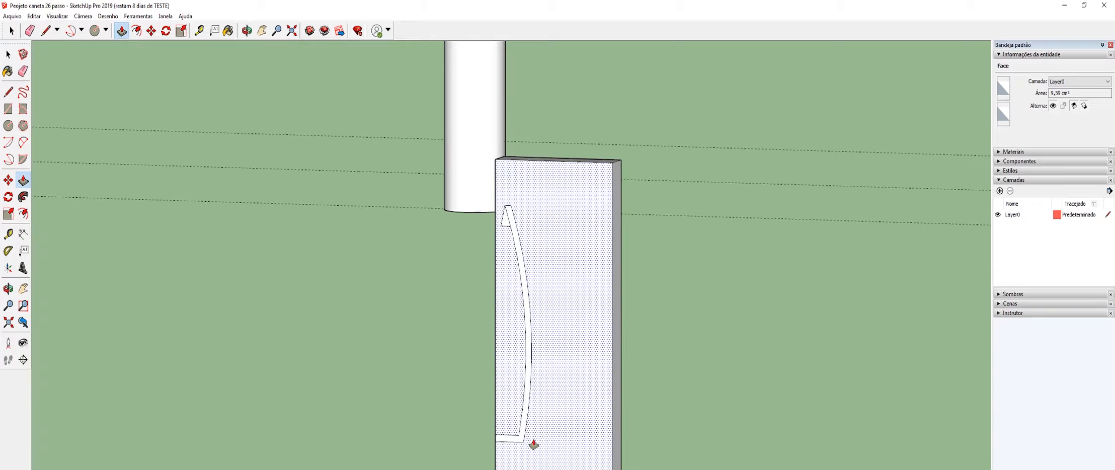
{"action": "scroll", "coordinate": [530, 448], "scroll_direction": "up", "scroll_amount": 1}
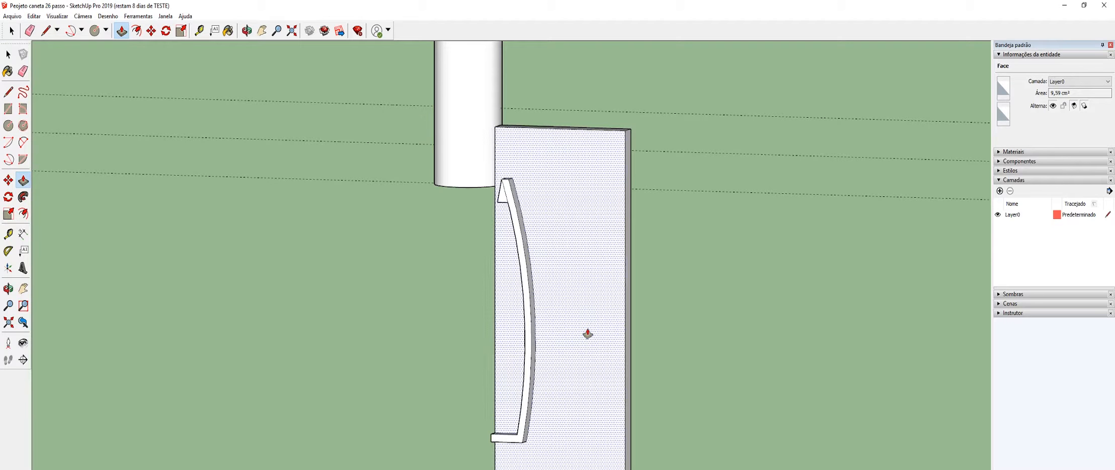
{"action": "left_click_drag", "start_coordinate": [583, 339], "coordinate": [590, 337]}
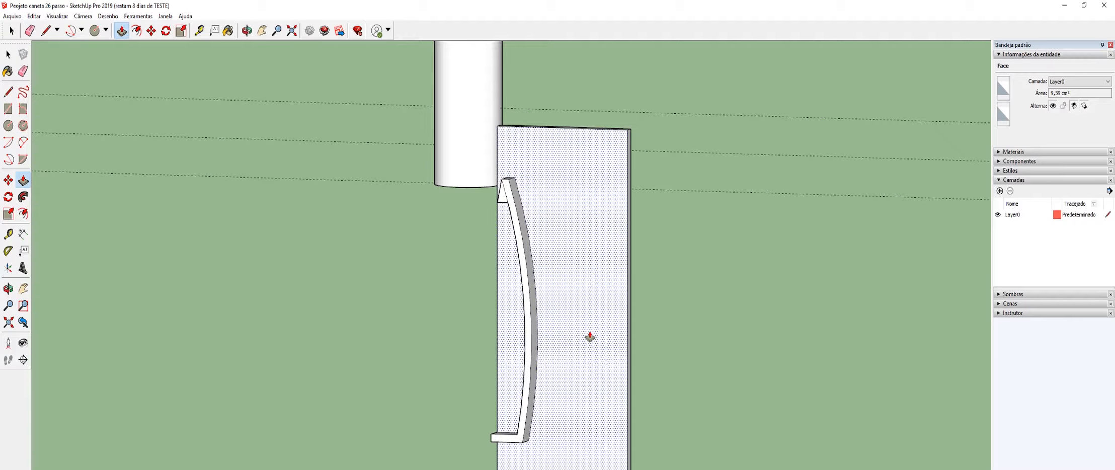
{"action": "left_click_drag", "start_coordinate": [590, 337], "coordinate": [590, 337]}
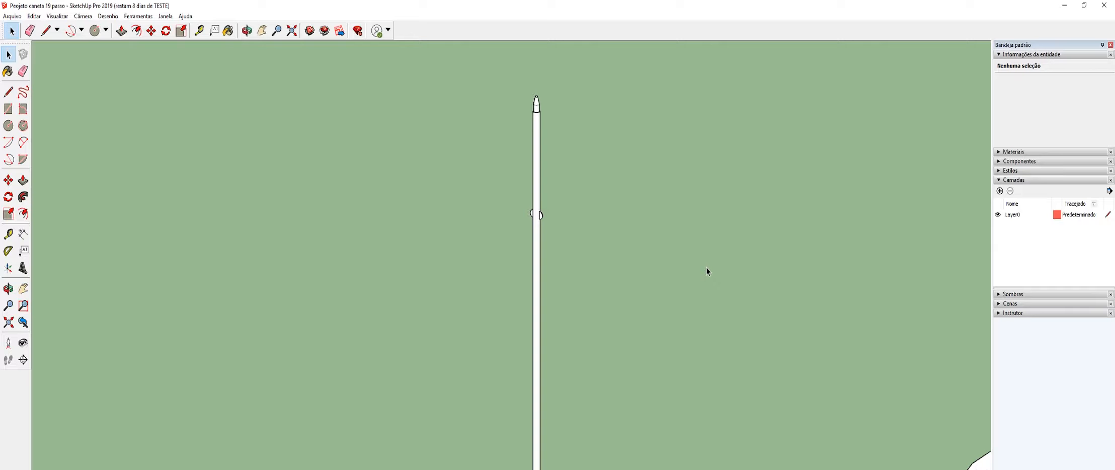
Step: Examine the refill's long tube, stepped conical tip and the small ball group at its point, selecting the parts in turn
{"action": "left_click", "coordinate": [537, 250]}
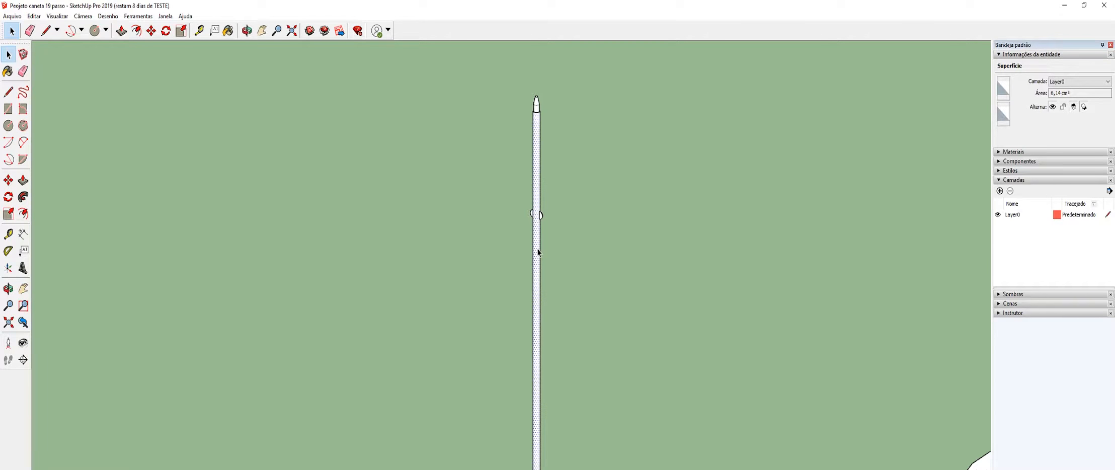
{"action": "left_click", "coordinate": [537, 106]}
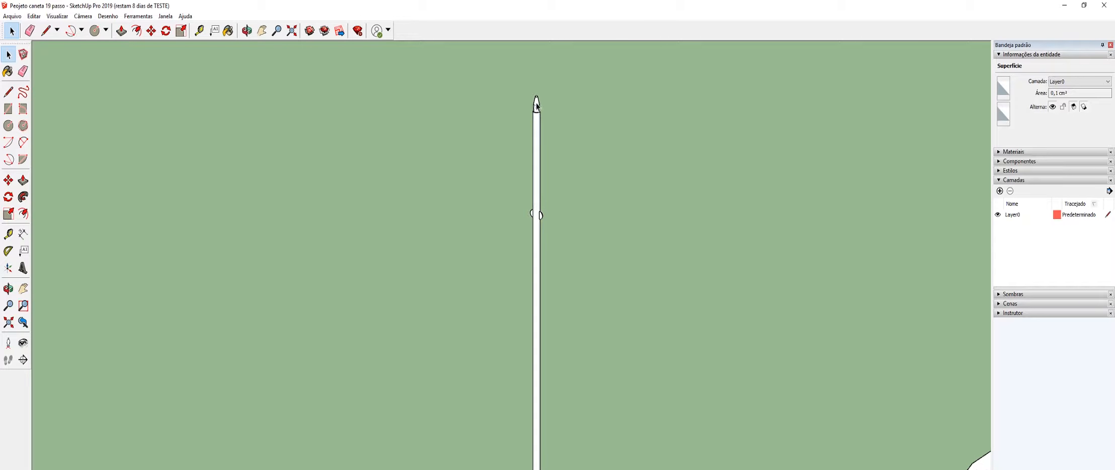
{"action": "left_click", "coordinate": [536, 102]}
{"action": "scroll", "coordinate": [547, 139], "scroll_direction": "up", "scroll_amount": 10}
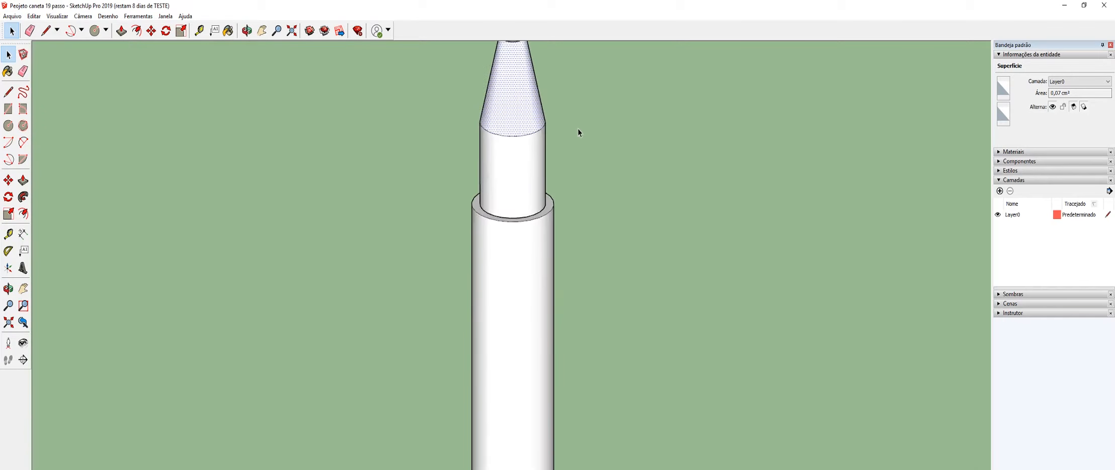
{"action": "middle_click_drag", "start_coordinate": [580, 142], "coordinate": [553, 191]}
{"action": "left_click", "coordinate": [517, 69]}
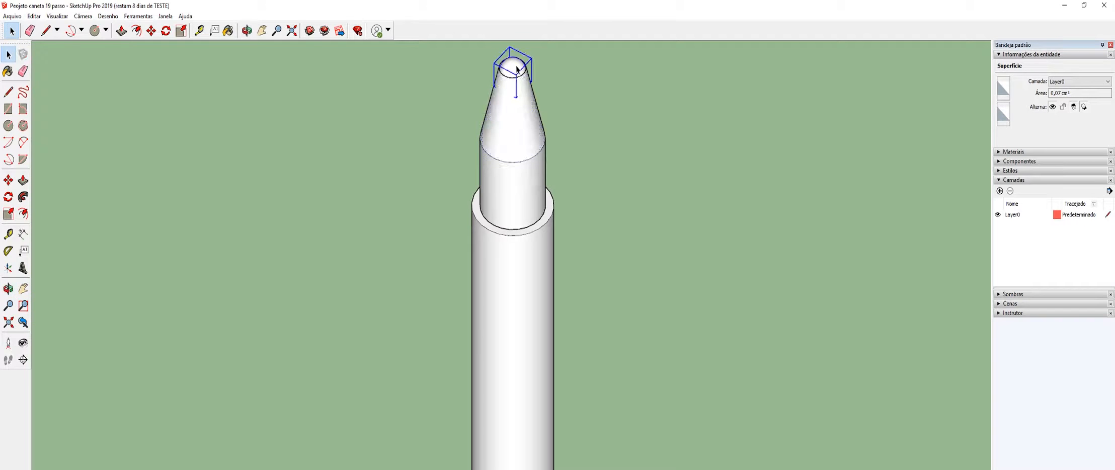
{"action": "scroll", "coordinate": [515, 154], "scroll_direction": "down", "scroll_amount": 2}
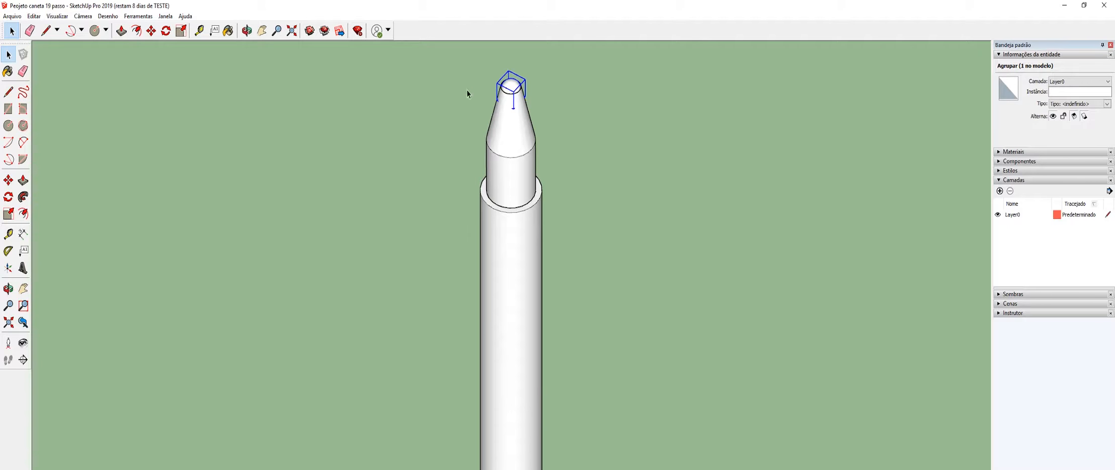
{"action": "scroll", "coordinate": [480, 106], "scroll_direction": "up", "scroll_amount": 2}
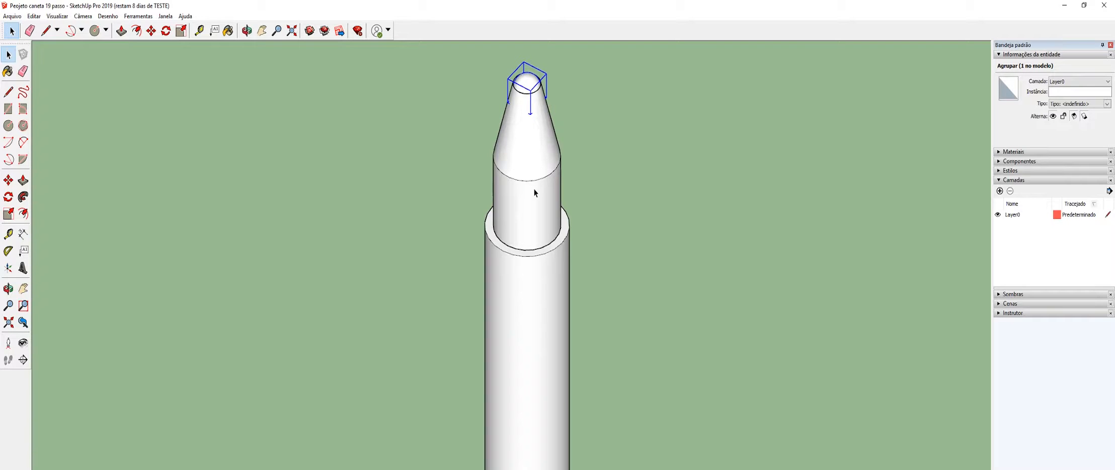
{"action": "scroll", "coordinate": [533, 188], "scroll_direction": "down", "scroll_amount": 4}
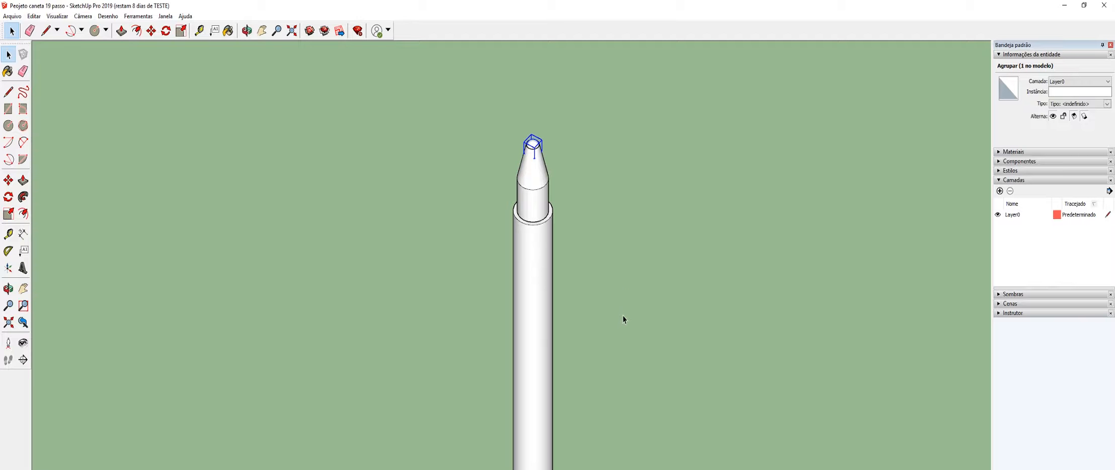
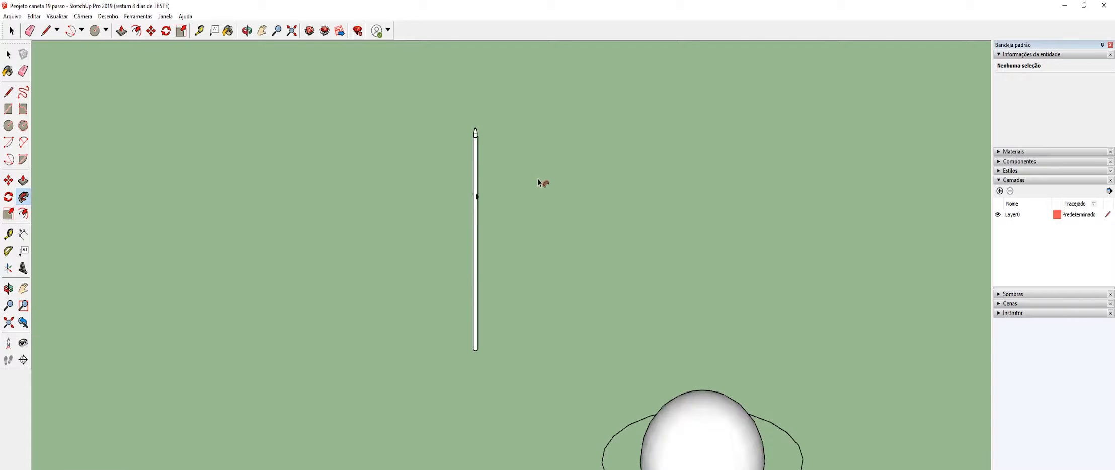
Step: Select the entire sphere and scale it down uniformly to a tiny ball far smaller than the surrounding circle
{"action": "key", "text": "space"}
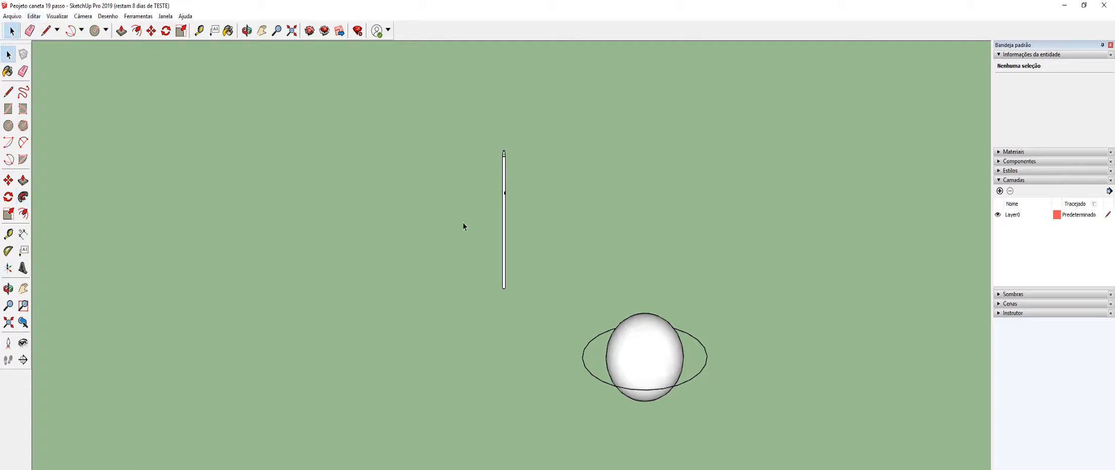
{"action": "triple_click", "coordinate": [630, 341]}
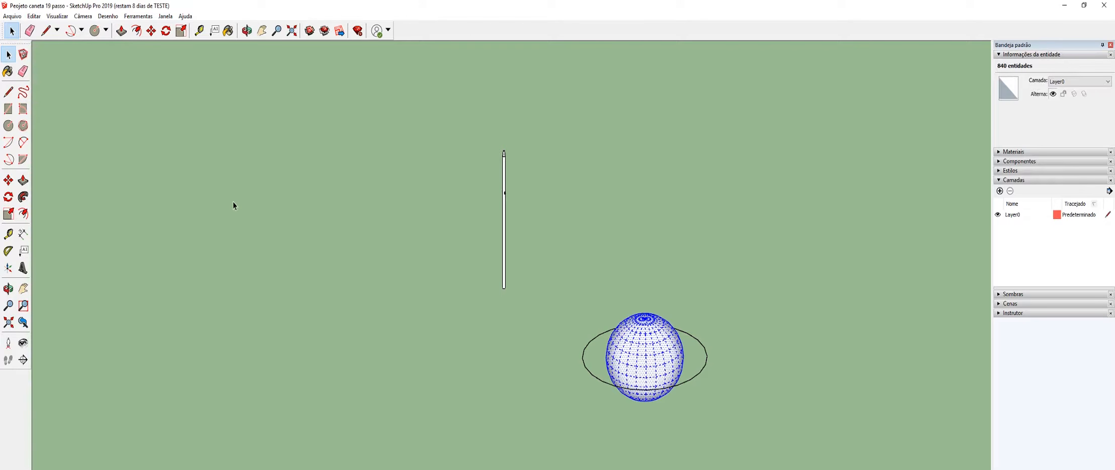
{"action": "left_click", "coordinate": [181, 31]}
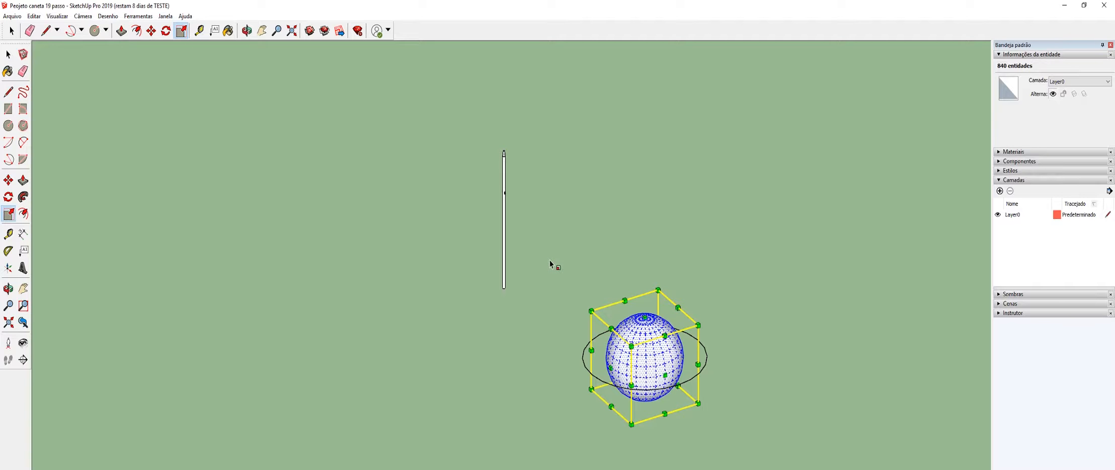
{"action": "left_click_drag", "start_coordinate": [631, 346], "coordinate": [665, 358]}
{"action": "middle_click_drag", "start_coordinate": [667, 398], "coordinate": [734, 317]}
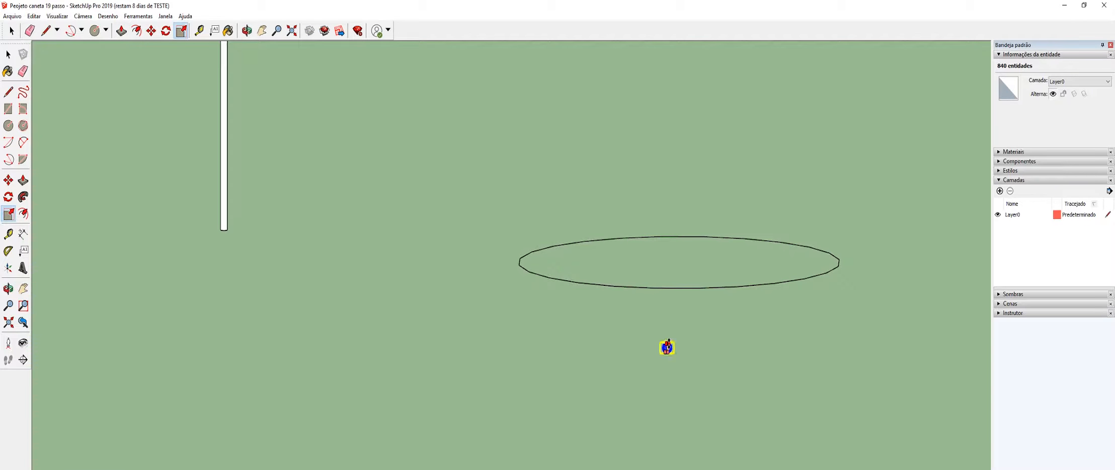
{"action": "scroll", "coordinate": [679, 355], "scroll_direction": "up", "scroll_amount": 2}
{"action": "scroll", "coordinate": [679, 355], "scroll_direction": "up", "scroll_amount": 3}
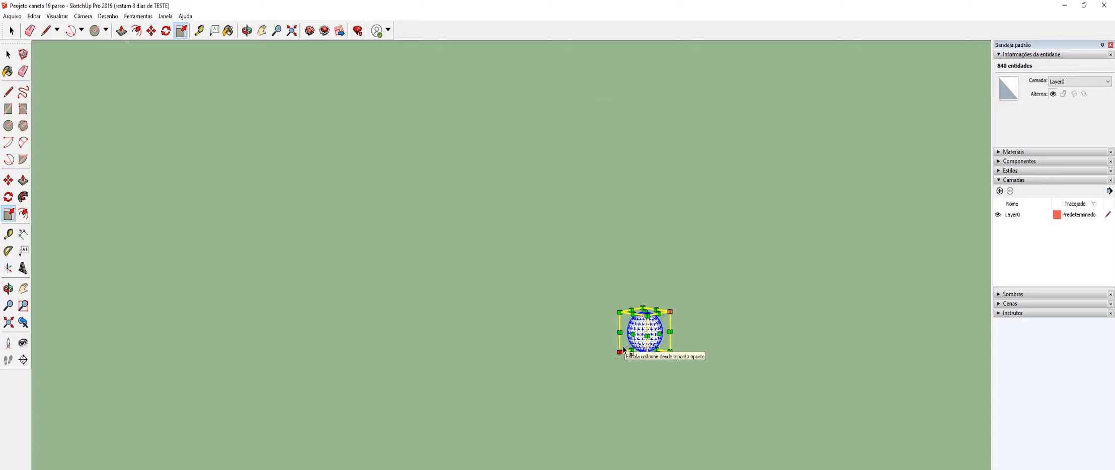
{"action": "scroll", "coordinate": [669, 367], "scroll_direction": "down", "scroll_amount": 3}
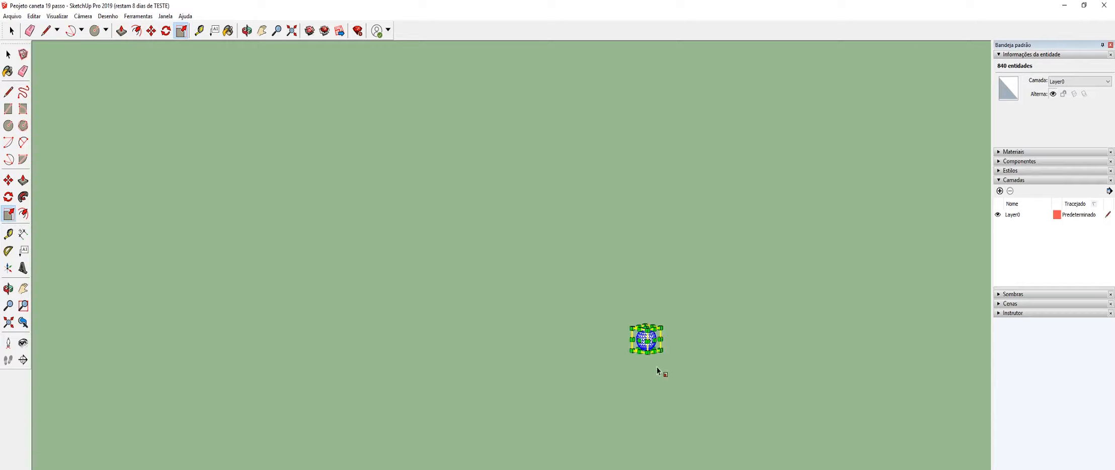
{"action": "scroll", "coordinate": [654, 380], "scroll_direction": "down", "scroll_amount": 6}
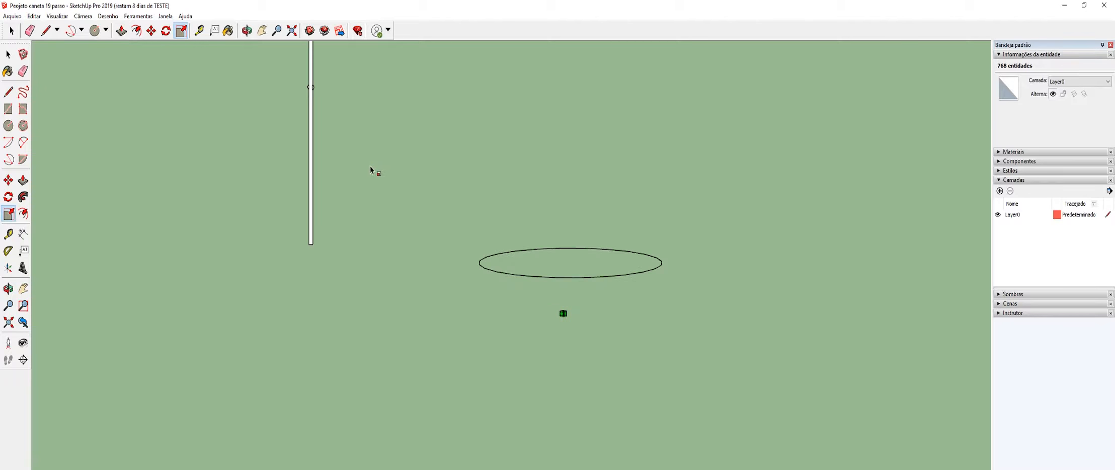
Step: Examine the refill's full length and its stepped conical tip up close
{"action": "scroll", "coordinate": [290, 85], "scroll_direction": "up", "scroll_amount": 2}
{"action": "scroll", "coordinate": [312, 90], "scroll_direction": "up", "scroll_amount": 3}
{"action": "scroll", "coordinate": [530, 254], "scroll_direction": "down", "scroll_amount": 2}
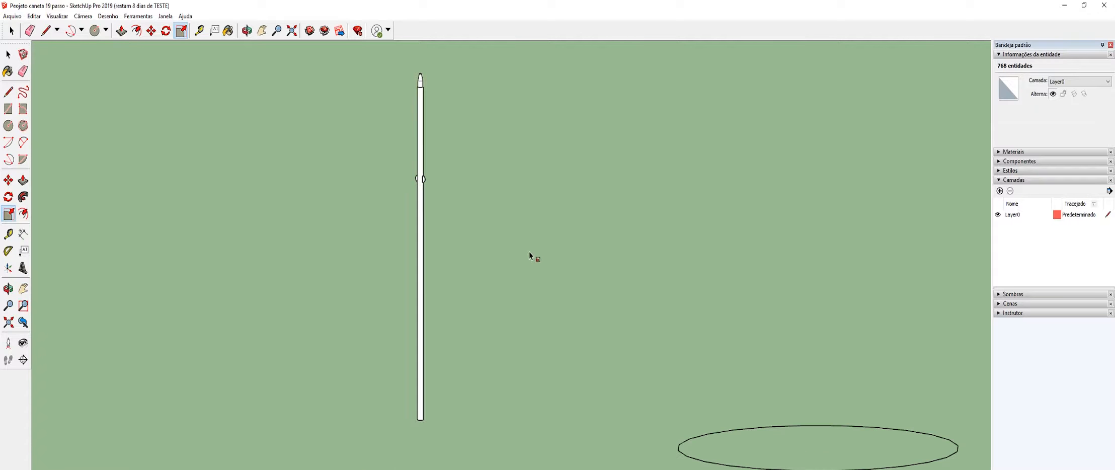
{"action": "middle_click", "coordinate": [531, 291]}
{"action": "scroll", "coordinate": [417, 69], "scroll_direction": "up", "scroll_amount": 1}
{"action": "scroll", "coordinate": [417, 68], "scroll_direction": "up", "scroll_amount": 6}
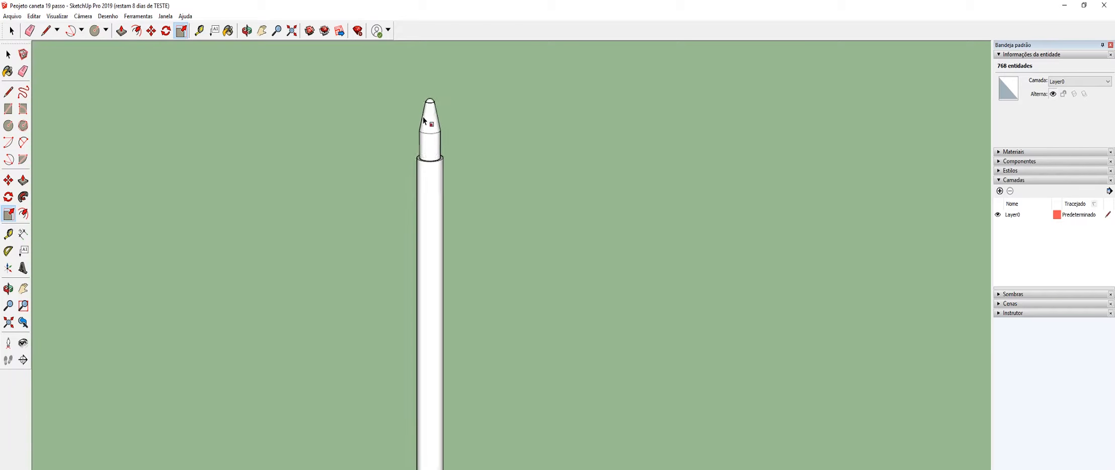
{"action": "middle_click_drag", "start_coordinate": [454, 159], "coordinate": [637, 197]}
{"action": "scroll", "coordinate": [641, 237], "scroll_direction": "down", "scroll_amount": 4}
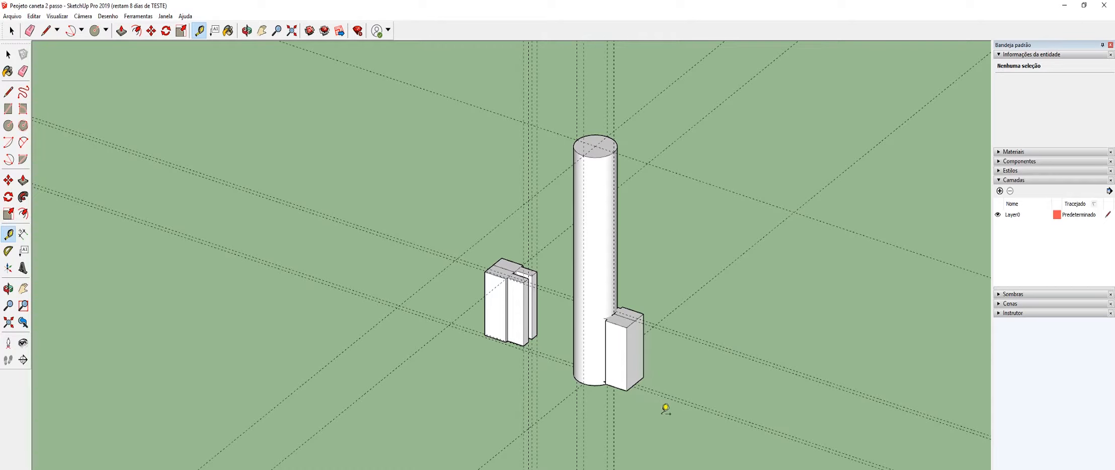
Step: Examine the block overlapping the cylinder's base and the separate blocks beside it from several angles
{"action": "scroll", "coordinate": [661, 412], "scroll_direction": "up", "scroll_amount": 5}
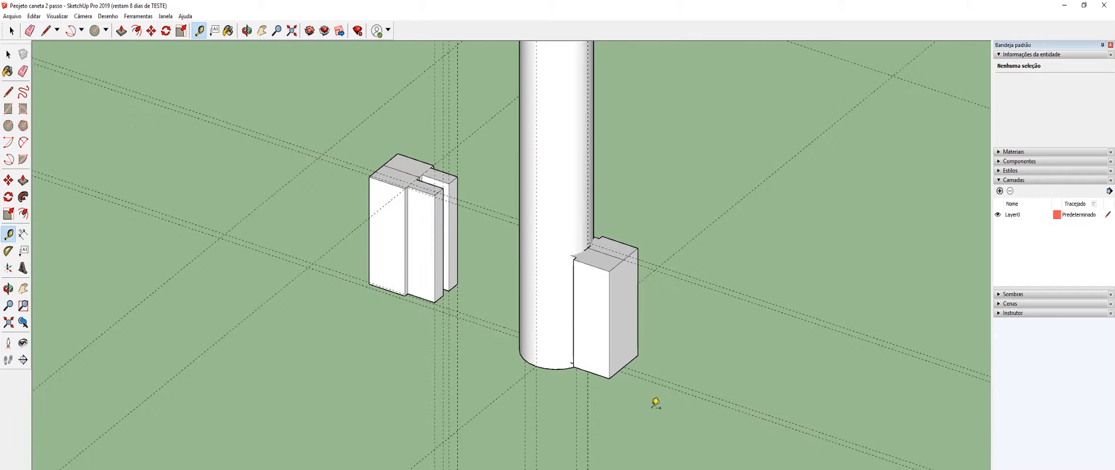
{"action": "middle_click_drag", "start_coordinate": [654, 400], "coordinate": [669, 330]}
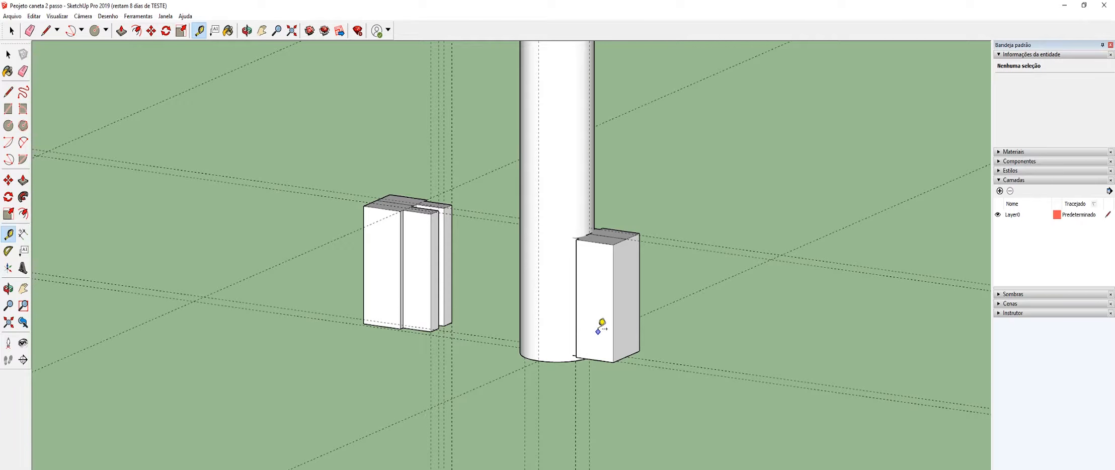
{"action": "middle_click_drag", "start_coordinate": [602, 325], "coordinate": [560, 326]}
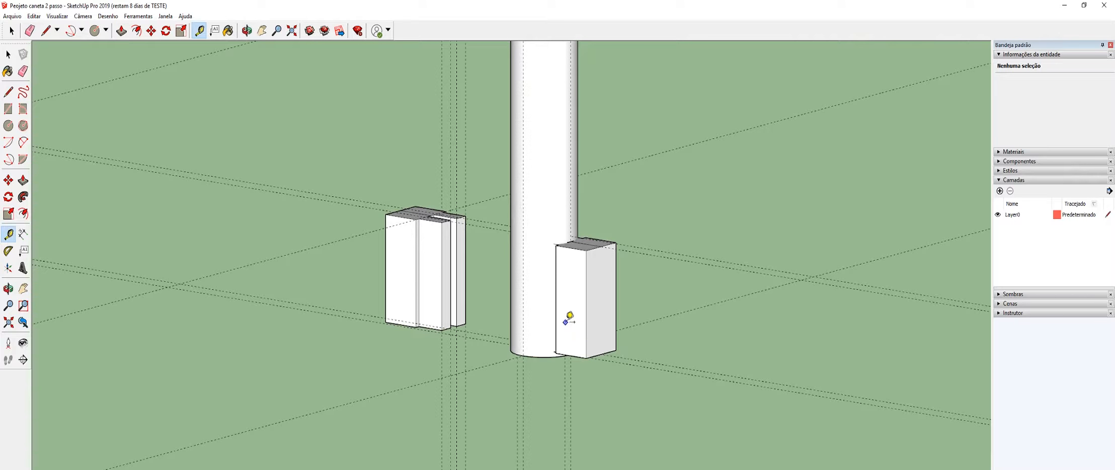
{"action": "scroll", "coordinate": [569, 318], "scroll_direction": "up", "scroll_amount": 2}
{"action": "scroll", "coordinate": [569, 317], "scroll_direction": "down", "scroll_amount": 3}
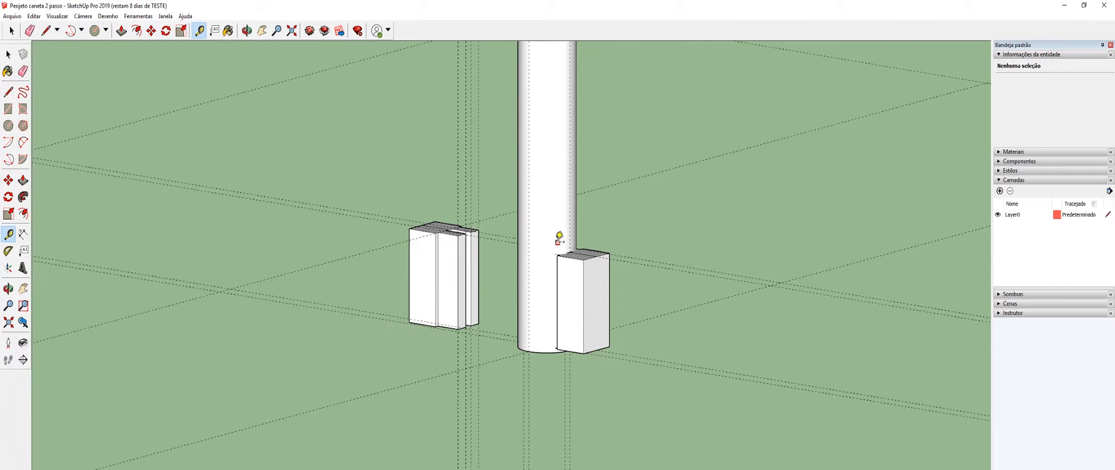
{"action": "scroll", "coordinate": [558, 242], "scroll_direction": "down", "scroll_amount": 3}
{"action": "scroll", "coordinate": [567, 232], "scroll_direction": "up", "scroll_amount": 3}
{"action": "scroll", "coordinate": [582, 284], "scroll_direction": "down", "scroll_amount": 3}
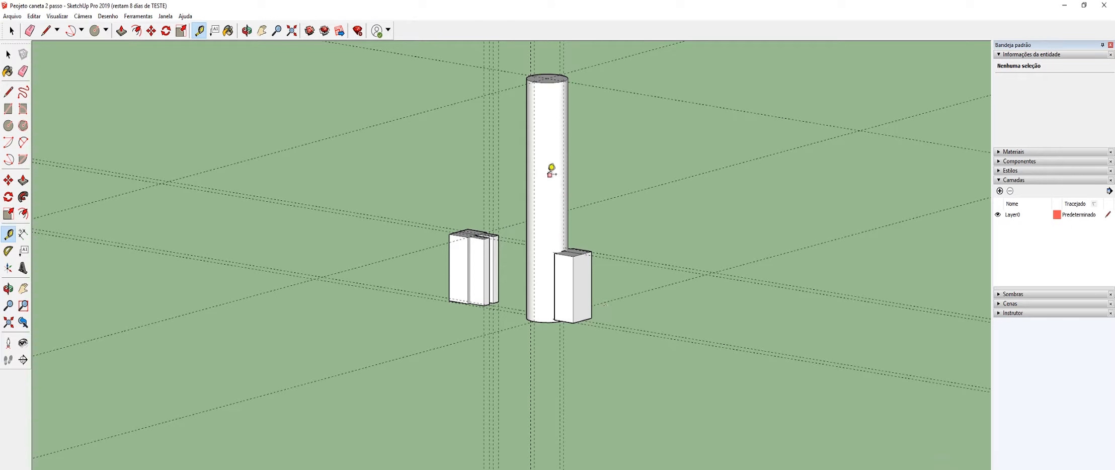
{"action": "scroll", "coordinate": [560, 265], "scroll_direction": "up", "scroll_amount": 1}
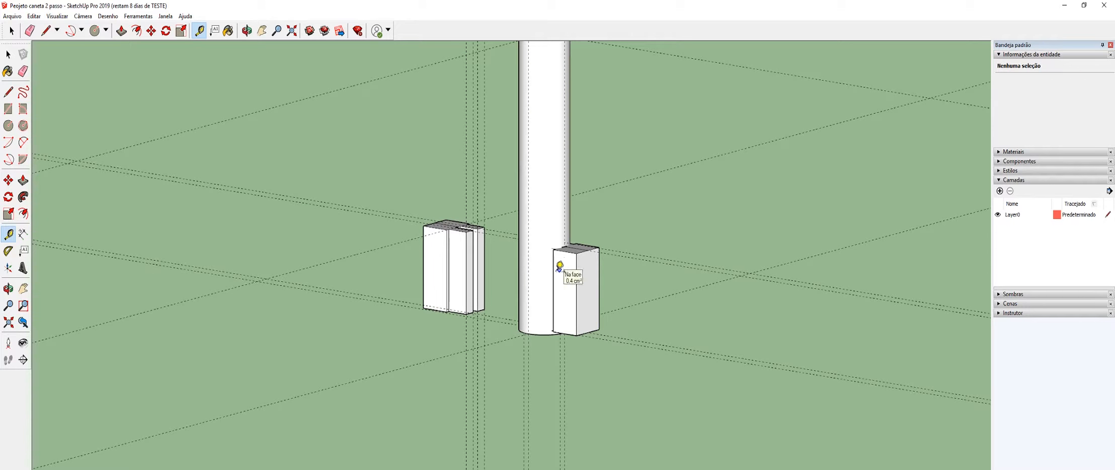
Step: Select the cylinder together with the block overlapping its base and intersect their faces with the model
{"action": "left_click", "coordinate": [11, 30]}
{"action": "scroll", "coordinate": [588, 298], "scroll_direction": "up", "scroll_amount": 1}
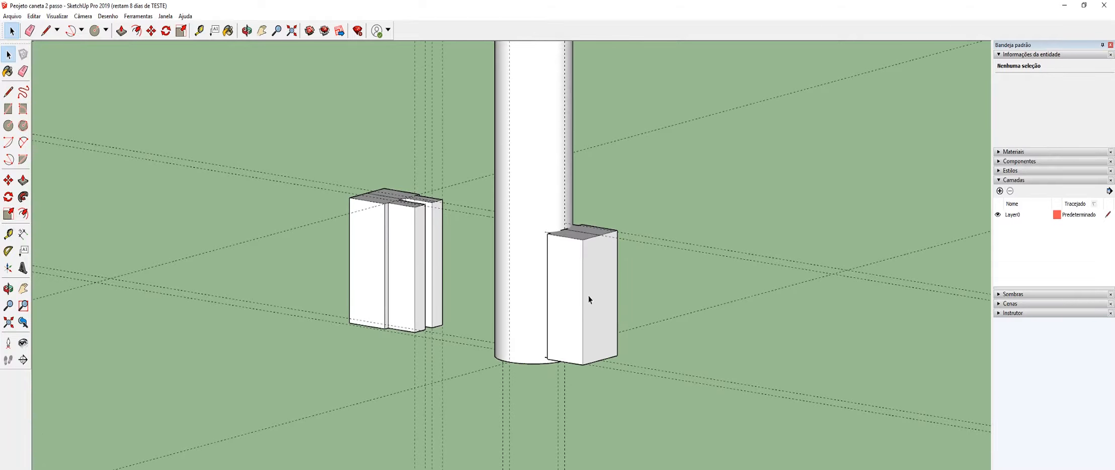
{"action": "right_click", "coordinate": [572, 283]}
{"action": "triple_click", "coordinate": [578, 273]}
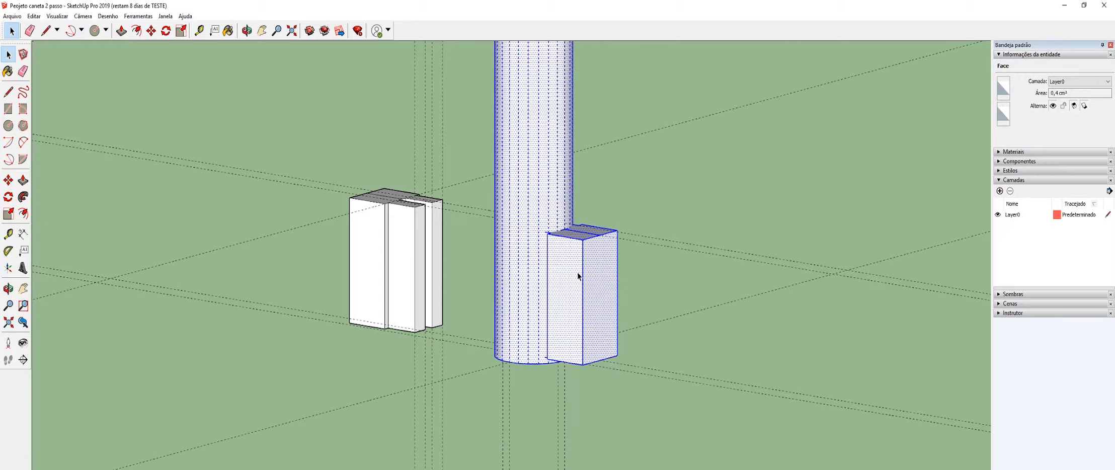
{"action": "right_click", "coordinate": [577, 272]}
{"action": "mouse_move", "coordinate": [617, 372]}
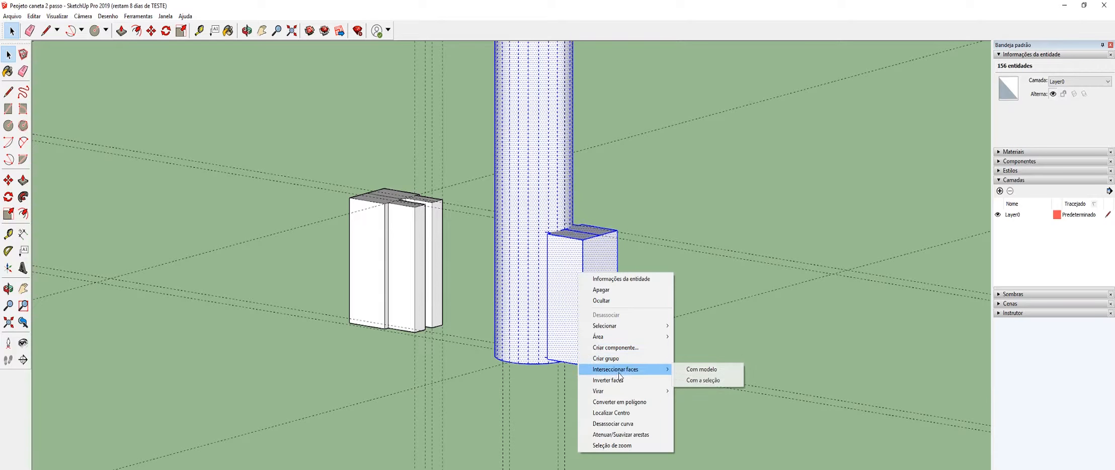
{"action": "left_click", "coordinate": [694, 371]}
Step: Delete the block's outer faces, the leftover flap on one side of the cylinder and the stray vertical edge
{"action": "scroll", "coordinate": [629, 327], "scroll_direction": "up", "scroll_amount": 2}
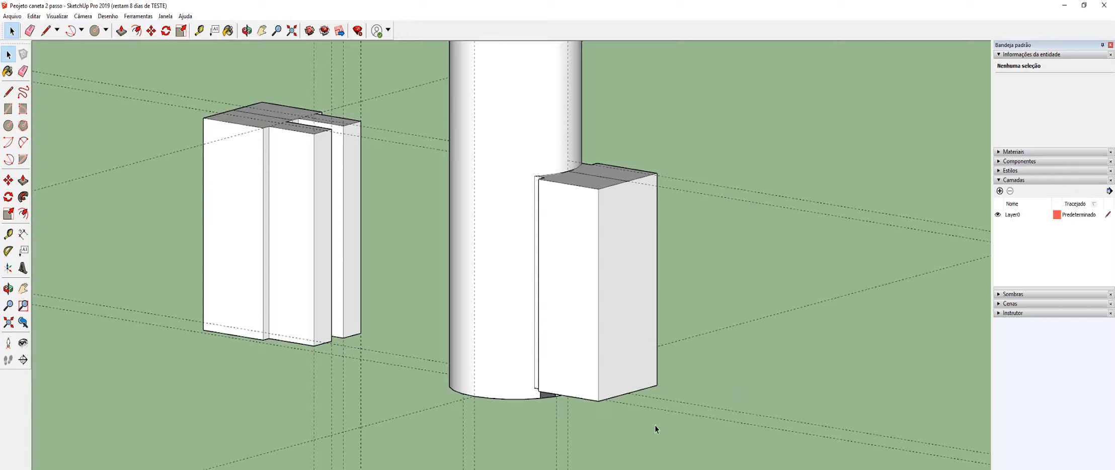
{"action": "left_click_drag", "start_coordinate": [616, 95], "coordinate": [592, 92]}
{"action": "key", "text": "Delete"}
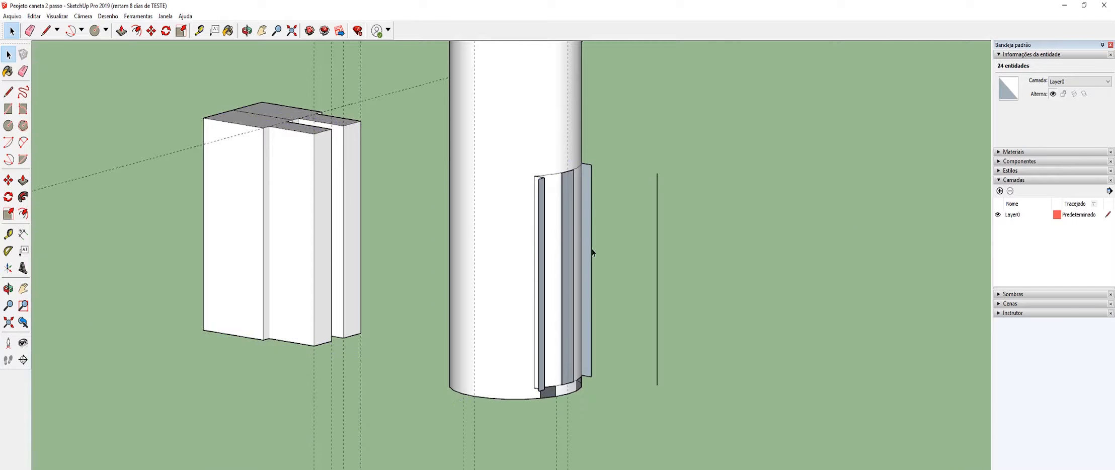
{"action": "left_click_drag", "start_coordinate": [589, 146], "coordinate": [589, 146]}
{"action": "key", "text": "Delete"}
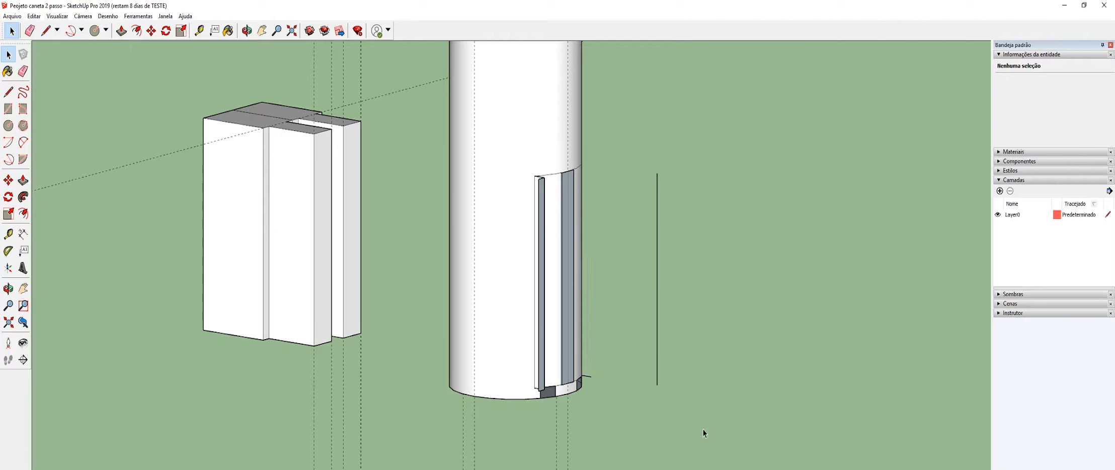
{"action": "left_click_drag", "start_coordinate": [664, 147], "coordinate": [662, 144]}
{"action": "key", "text": "Delete"}
Step: Delete the remaining block flap on the cylinder's other side and the cylinder wall face bounded by the intersection edges
{"action": "middle_click_drag", "start_coordinate": [655, 129], "coordinate": [438, 409]}
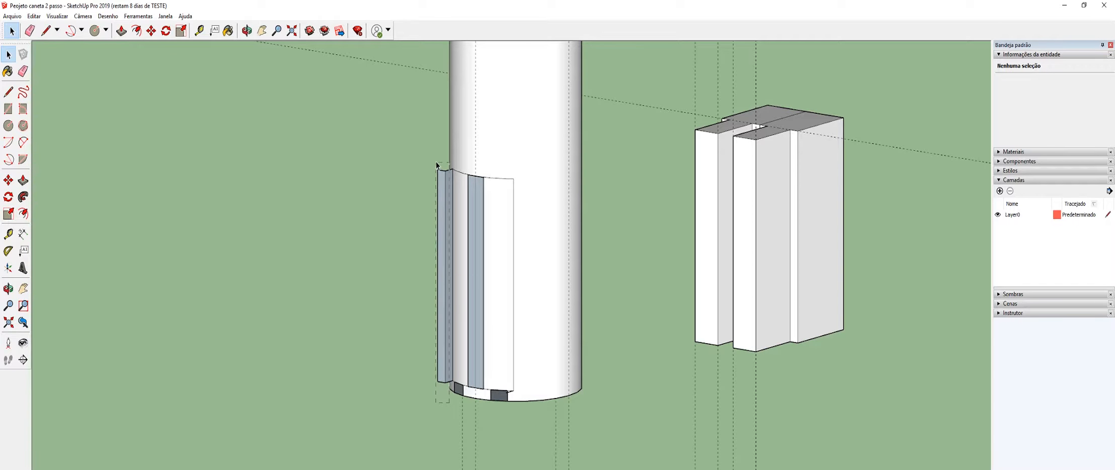
{"action": "left_click_drag", "start_coordinate": [437, 165], "coordinate": [436, 165]}
{"action": "key", "text": "Delete"}
{"action": "scroll", "coordinate": [448, 264], "scroll_direction": "up", "scroll_amount": 1}
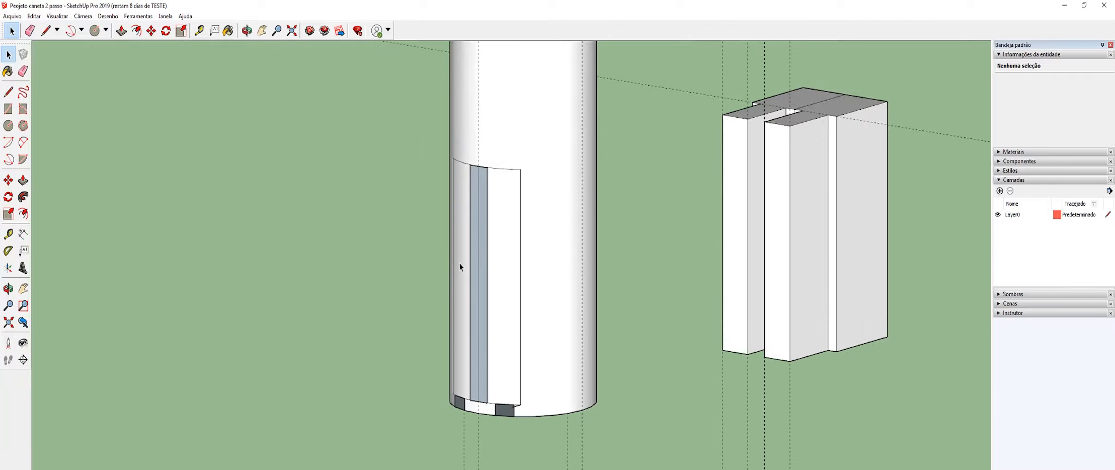
{"action": "left_click", "coordinate": [491, 273]}
{"action": "key", "text": "Delete"}
{"action": "middle_click_drag", "start_coordinate": [522, 273], "coordinate": [491, 185]}
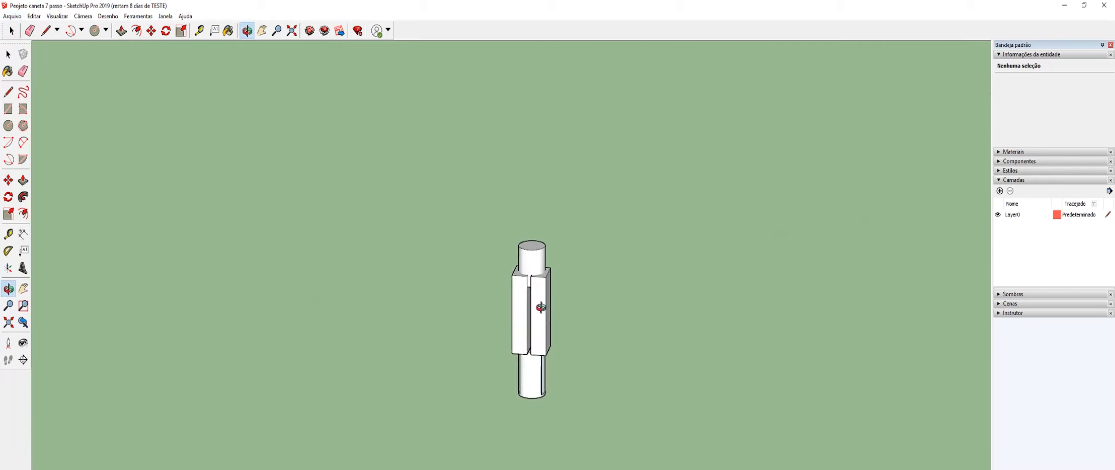
Step: Explode the groups of the two blocks surrounding the middle of the cylinder
{"action": "middle_click_drag", "start_coordinate": [544, 306], "coordinate": [518, 302]}
{"action": "left_click", "coordinate": [507, 308]}
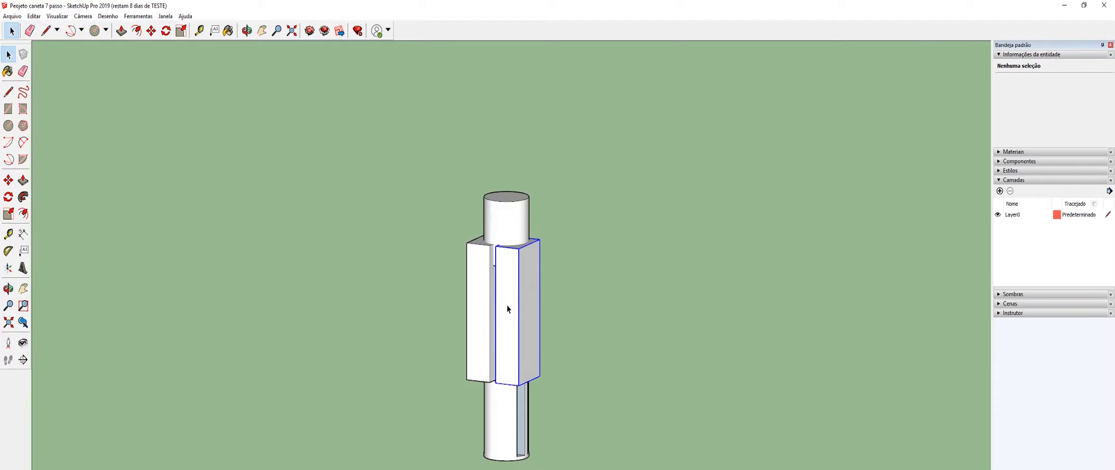
{"action": "right_click", "coordinate": [510, 304]}
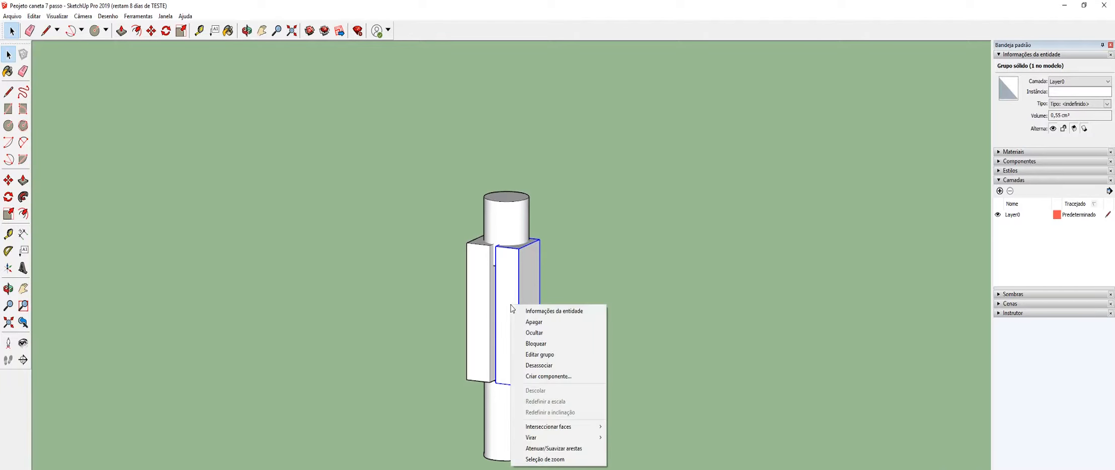
{"action": "left_click", "coordinate": [549, 367]}
{"action": "left_click", "coordinate": [476, 316]}
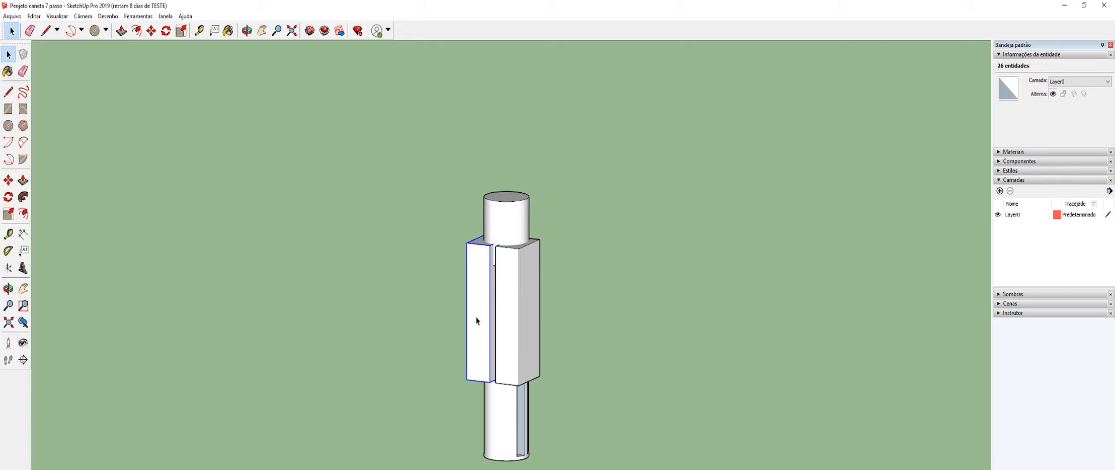
{"action": "right_click", "coordinate": [479, 298]}
{"action": "left_click", "coordinate": [517, 357]}
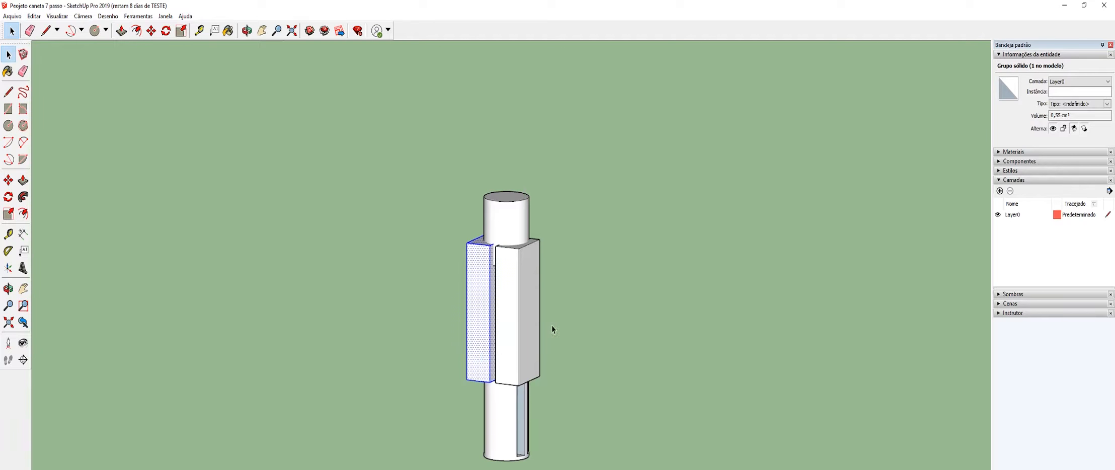
Step: Select the cylinder with both exploded blocks and intersect their faces with the model
{"action": "triple_click", "coordinate": [508, 290]}
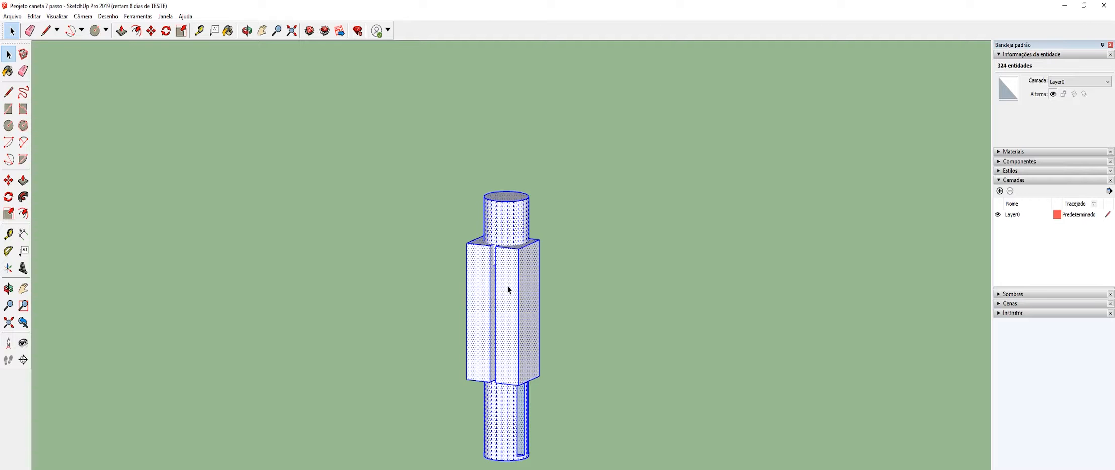
{"action": "right_click", "coordinate": [508, 290]}
{"action": "mouse_move", "coordinate": [553, 384]}
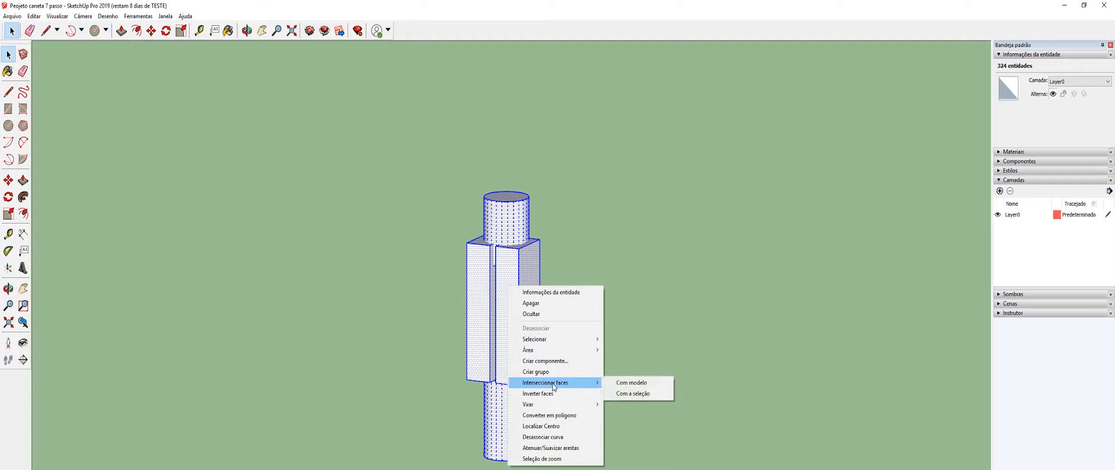
{"action": "left_click", "coordinate": [653, 385]}
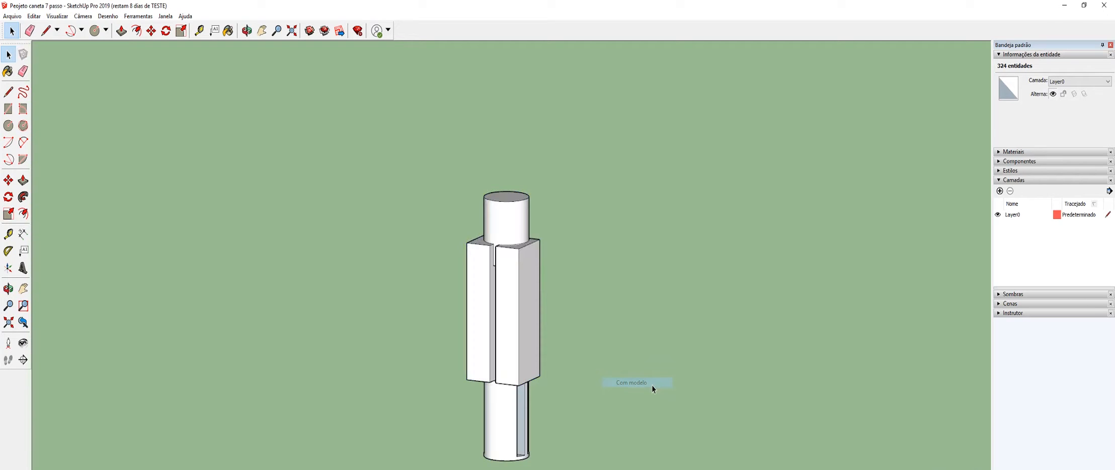
Step: Delete one block's front face and select its remaining faces outside the cylinder for removal
{"action": "left_click", "coordinate": [511, 338]}
{"action": "key", "text": "Delete"}
{"action": "middle_click_drag", "start_coordinate": [592, 336], "coordinate": [661, 306]}
{"action": "left_click", "coordinate": [512, 247]}
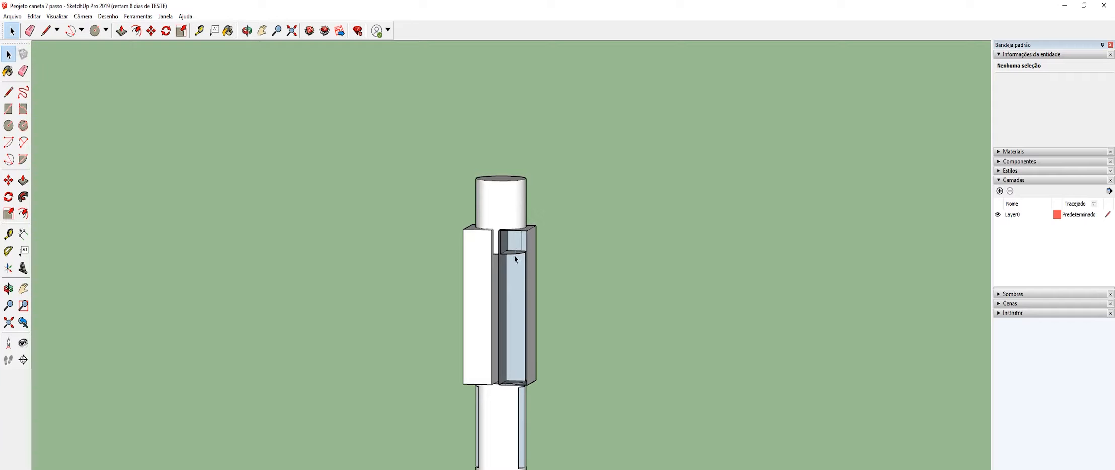
{"action": "middle_click_drag", "start_coordinate": [577, 269], "coordinate": [571, 311]}
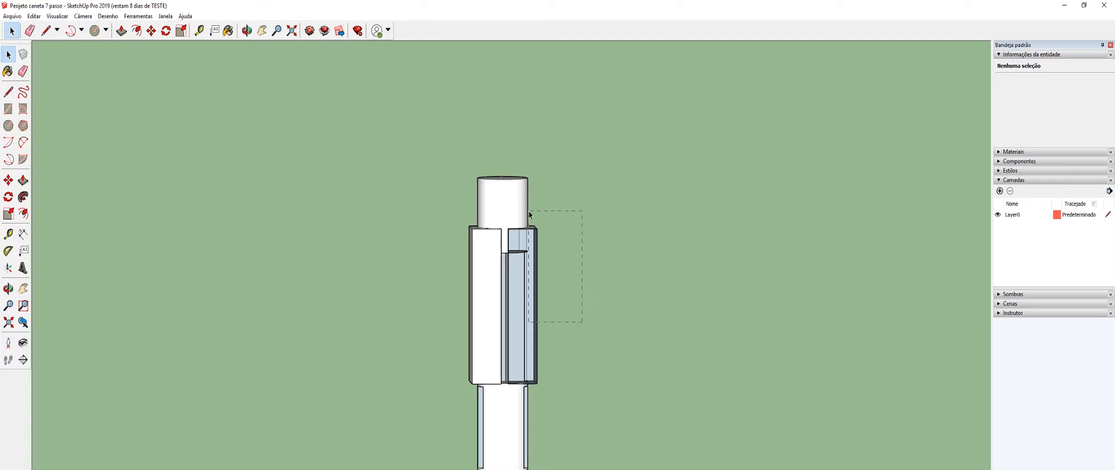
{"action": "left_click_drag", "start_coordinate": [528, 214], "coordinate": [529, 217]}
{"action": "left_click", "coordinate": [553, 256]}
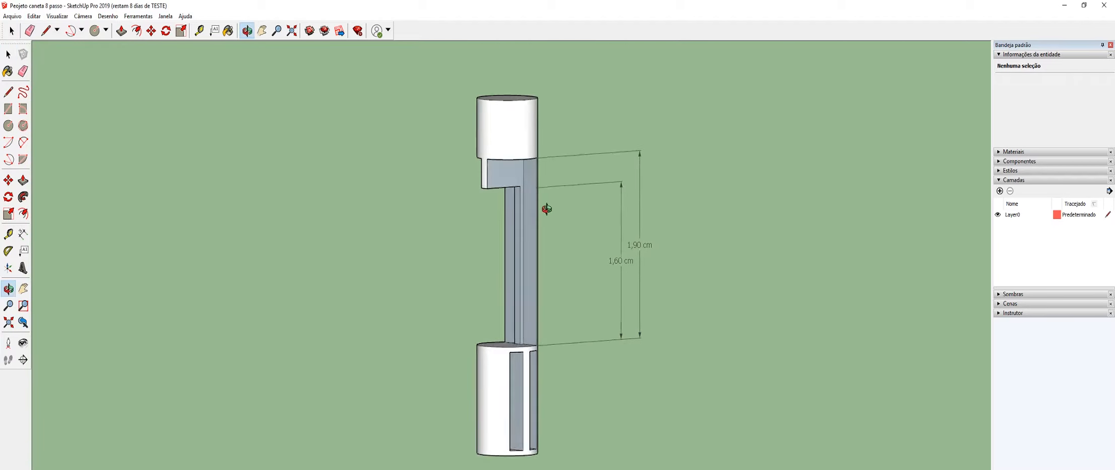
{"action": "middle_click_drag", "start_coordinate": [547, 209], "coordinate": [708, 206]}
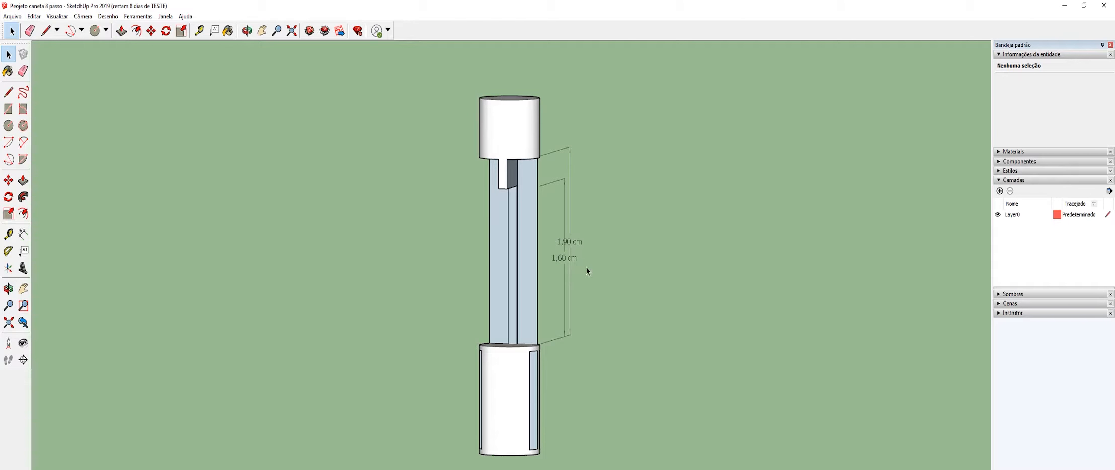
{"action": "middle_click_drag", "start_coordinate": [586, 270], "coordinate": [346, 232]}
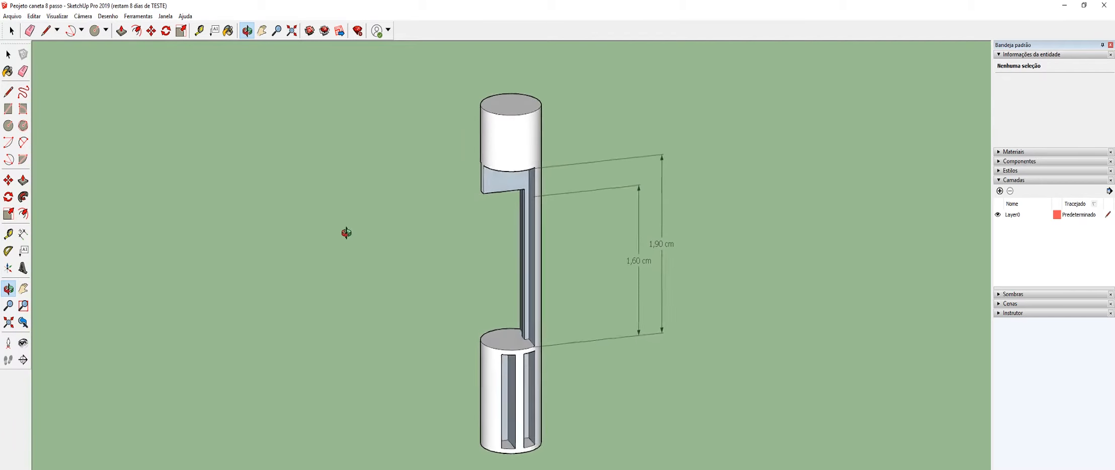
{"action": "key", "text": "space"}
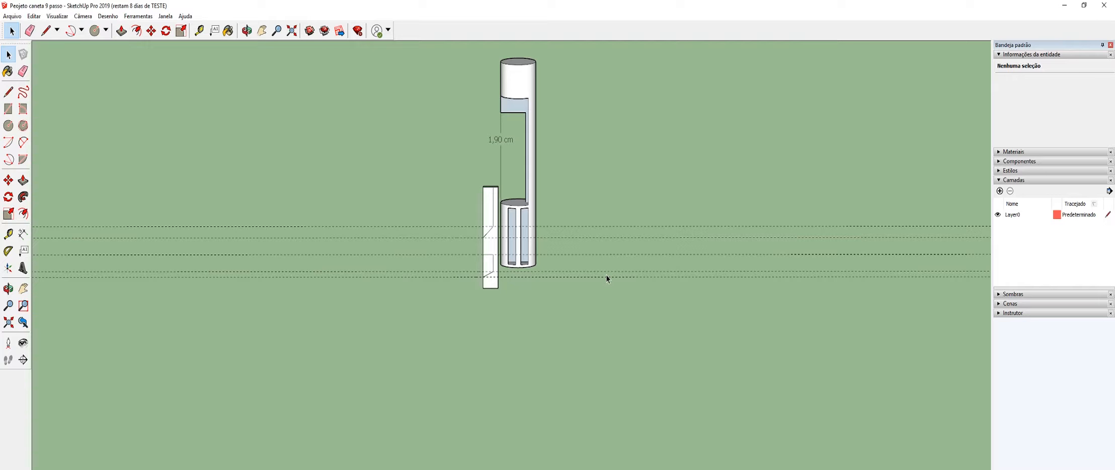
Step: Push the two slanted notch outlines through the thin strip's full thickness to cut both notches out
{"action": "scroll", "coordinate": [606, 278], "scroll_direction": "up", "scroll_amount": 2}
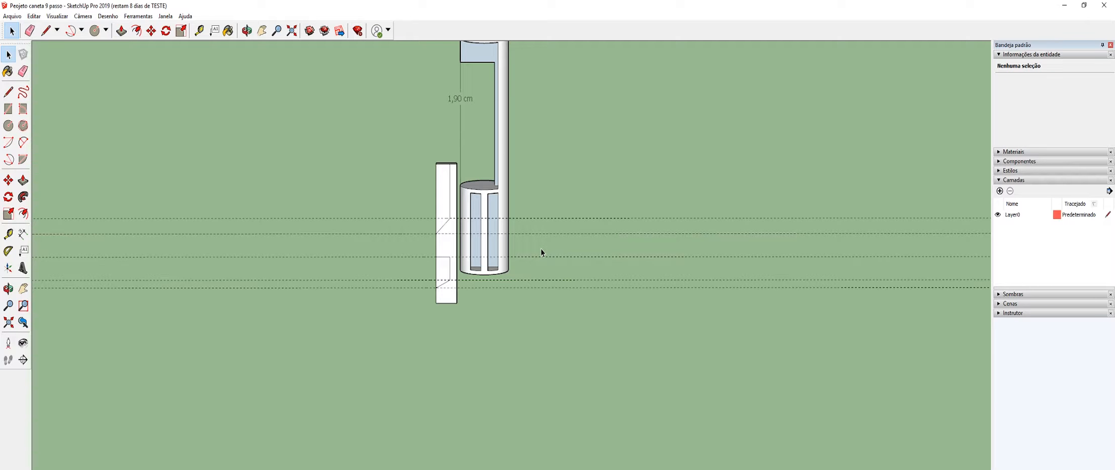
{"action": "middle_click_drag", "start_coordinate": [535, 239], "coordinate": [584, 222]}
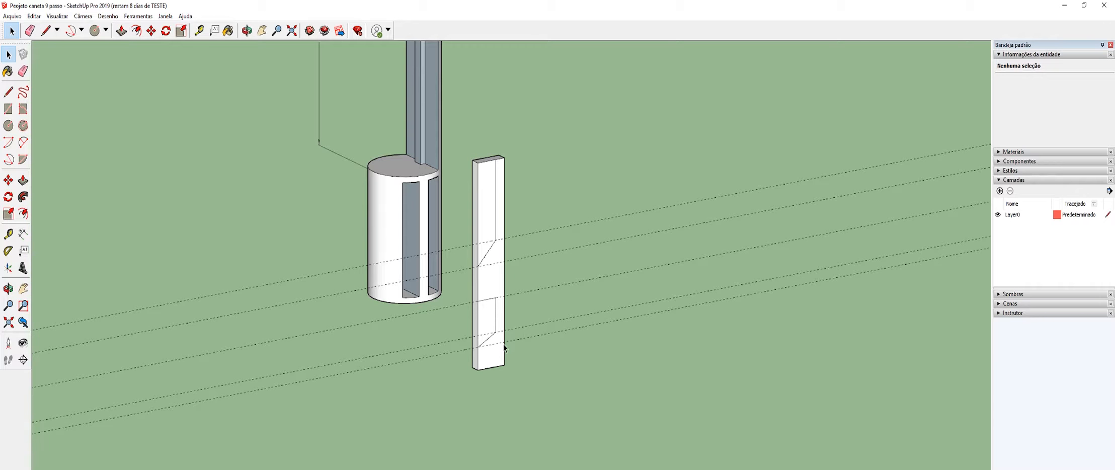
{"action": "left_click", "coordinate": [122, 31]}
{"action": "left_click", "coordinate": [489, 219]}
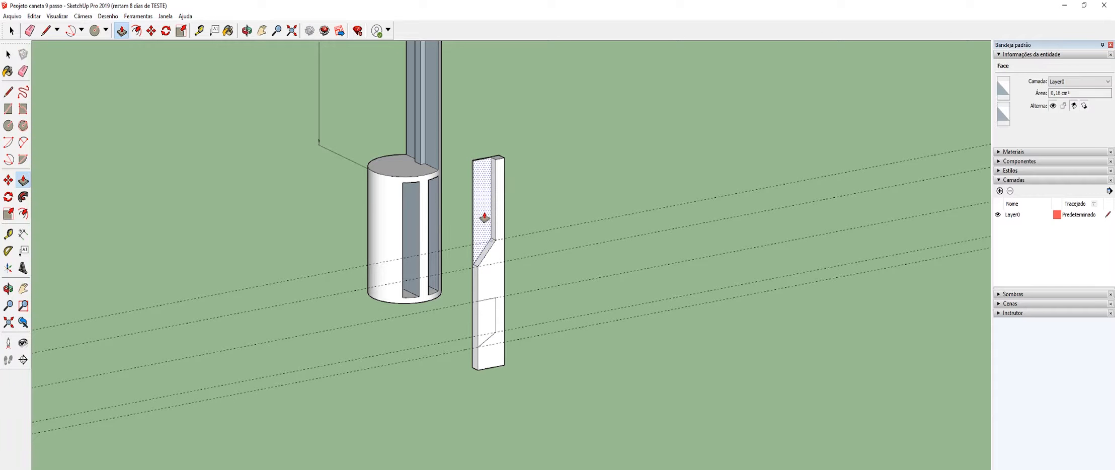
{"action": "left_click", "coordinate": [480, 219]}
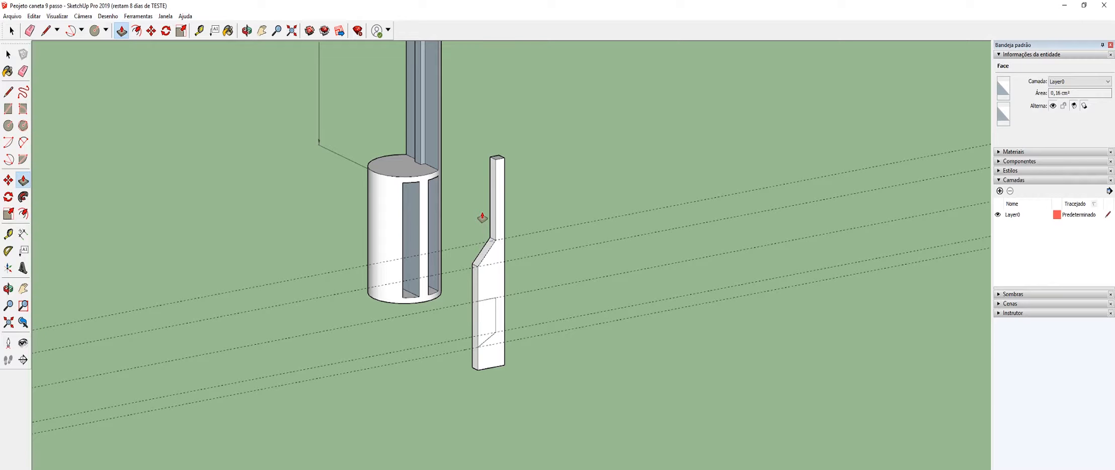
{"action": "left_click", "coordinate": [486, 315]}
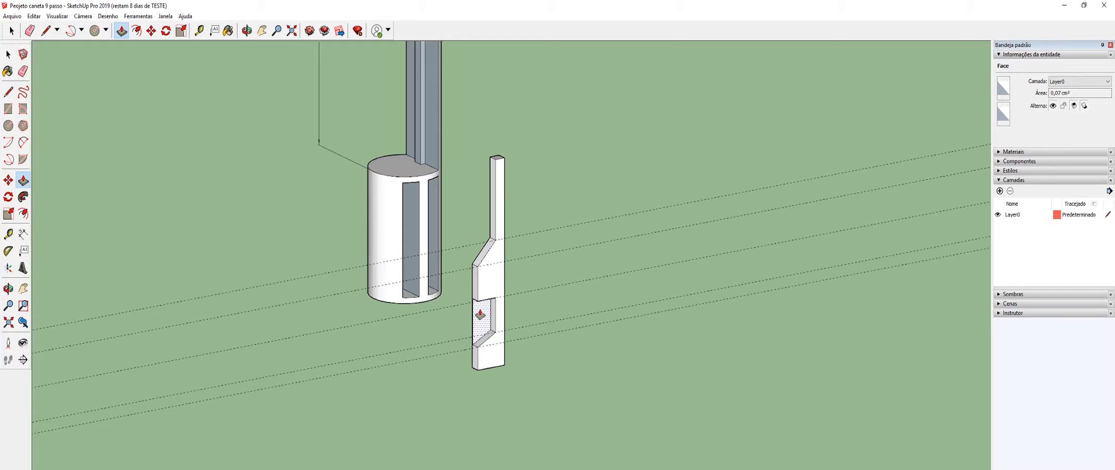
{"action": "left_click", "coordinate": [482, 317]}
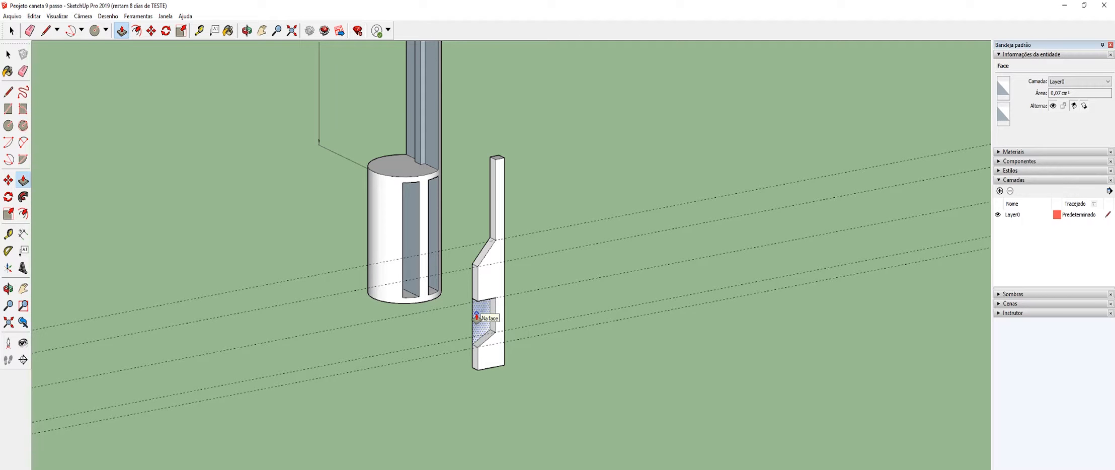
{"action": "scroll", "coordinate": [503, 221], "scroll_direction": "down", "scroll_amount": 4}
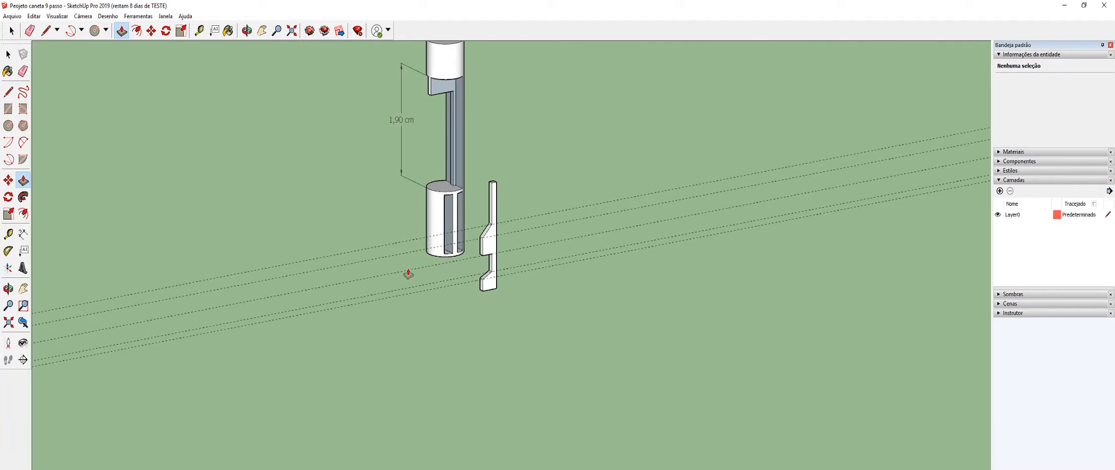
Step: Select the whole notched strip beside the cylinder and make it a group
{"action": "middle_click_drag", "start_coordinate": [473, 259], "coordinate": [252, 267]}
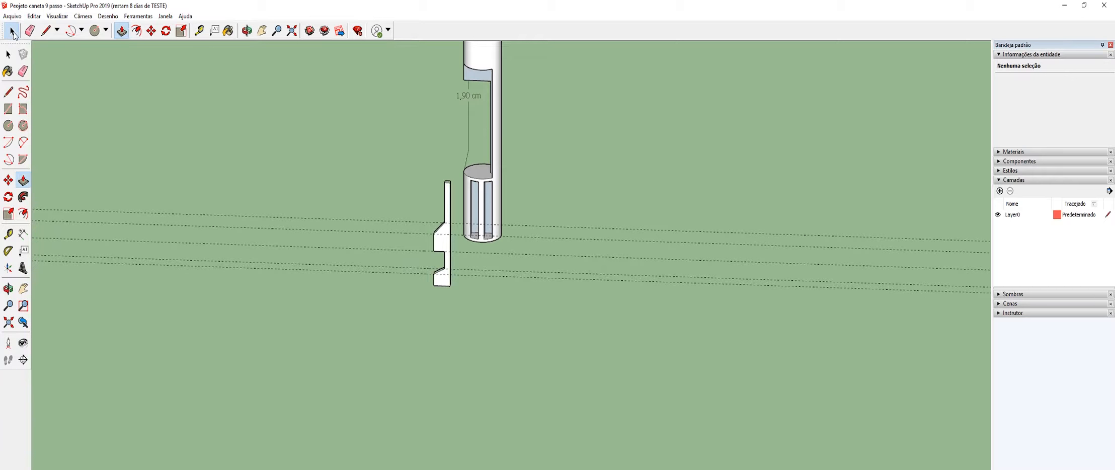
{"action": "left_click", "coordinate": [12, 31]}
{"action": "left_click", "coordinate": [448, 205]}
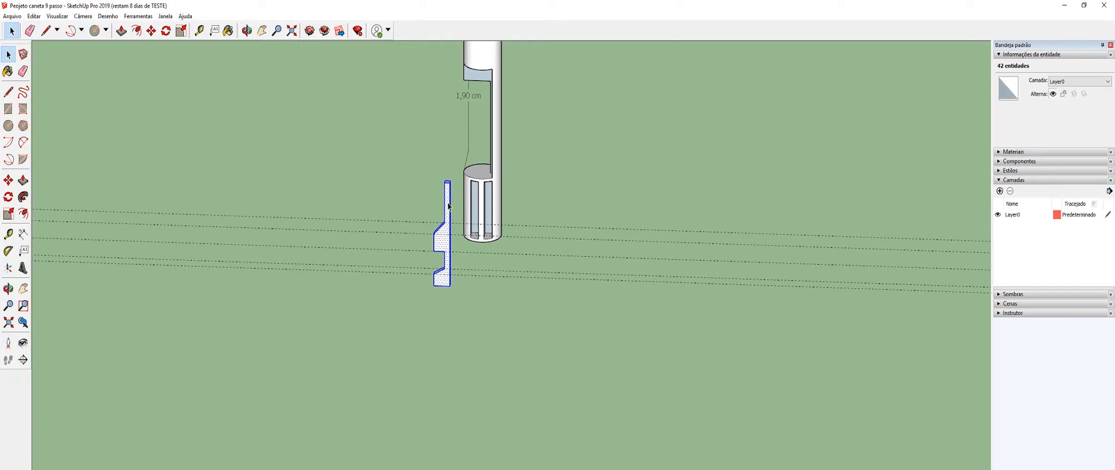
{"action": "right_click", "coordinate": [449, 204]}
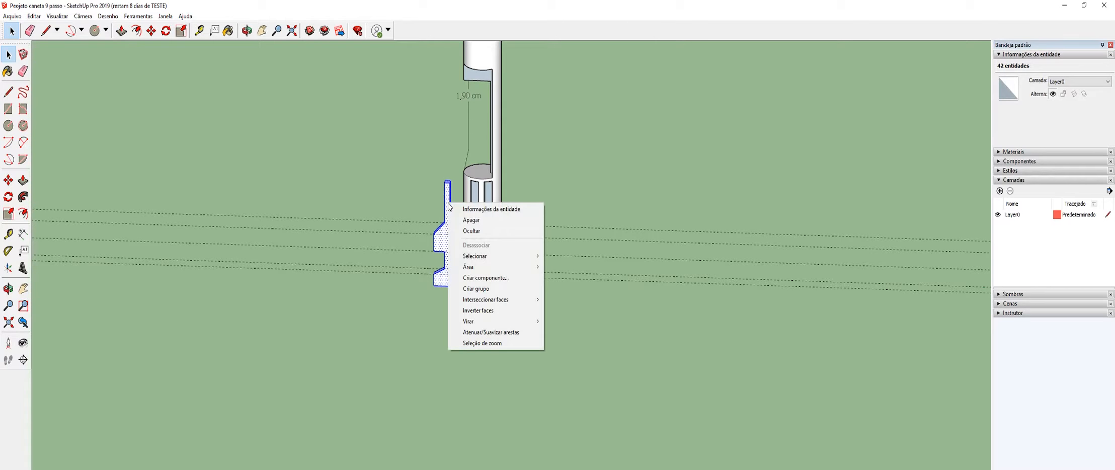
{"action": "left_click", "coordinate": [500, 288]}
Step: Examine the grouped notched strip beside the cutaway cylinder and the spring arcs drawn beside the refill
{"action": "middle_click_drag", "start_coordinate": [501, 291], "coordinate": [454, 184]}
{"action": "scroll", "coordinate": [454, 180], "scroll_direction": "down", "scroll_amount": 6}
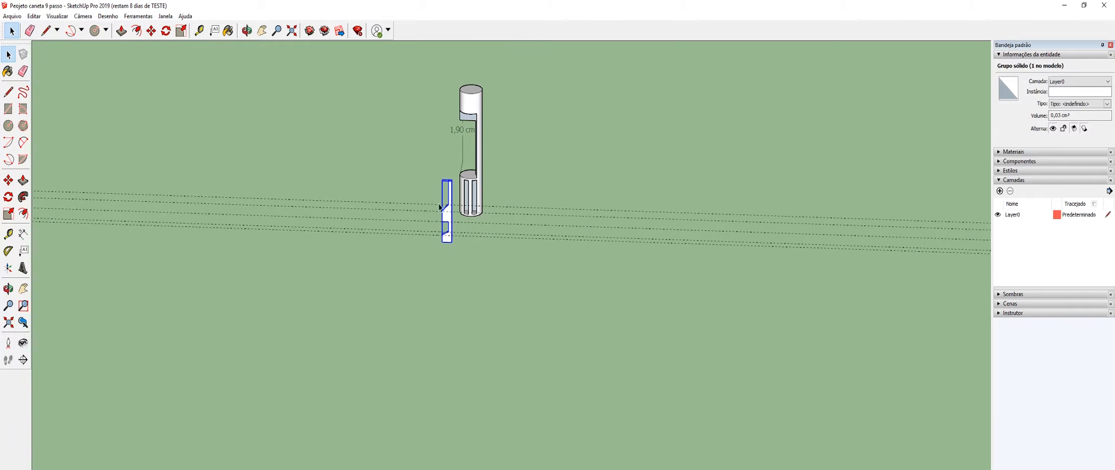
{"action": "scroll", "coordinate": [444, 221], "scroll_direction": "up", "scroll_amount": 3}
{"action": "scroll", "coordinate": [456, 211], "scroll_direction": "down", "scroll_amount": 3}
{"action": "scroll", "coordinate": [436, 138], "scroll_direction": "up", "scroll_amount": 3}
{"action": "middle_click_drag", "start_coordinate": [487, 152], "coordinate": [499, 146]}
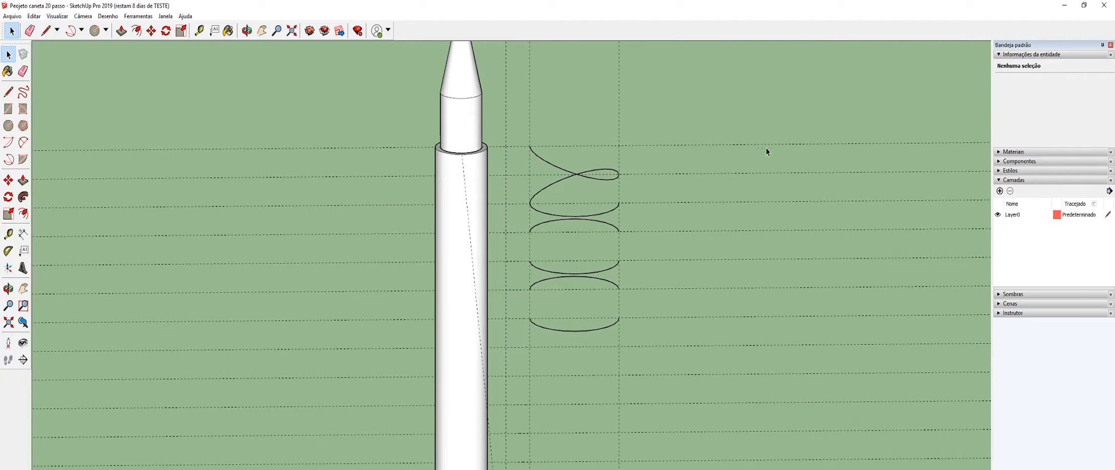
{"action": "middle_click_drag", "start_coordinate": [724, 160], "coordinate": [657, 124]}
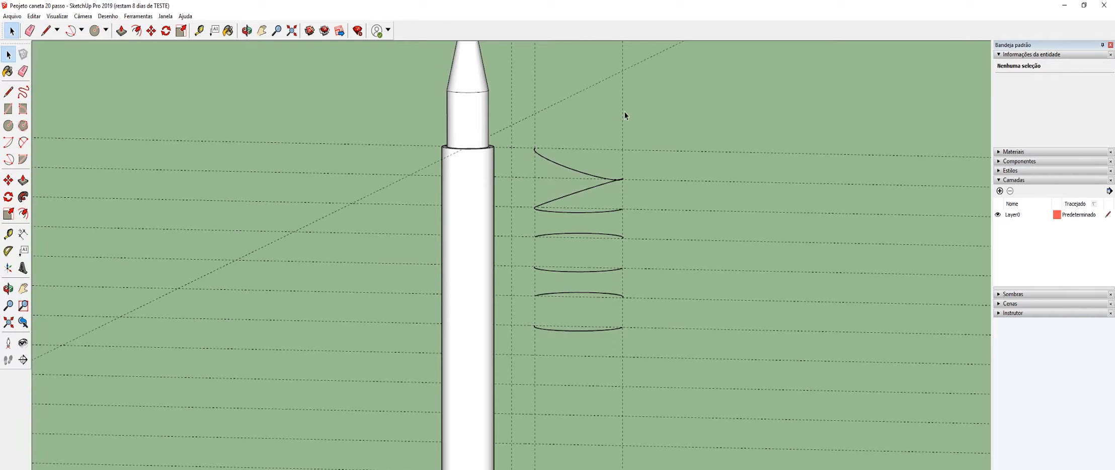
Step: Examine the separate spring arcs beside the refill and the gaps between their ends from several angles
{"action": "scroll", "coordinate": [624, 193], "scroll_direction": "down", "scroll_amount": 3}
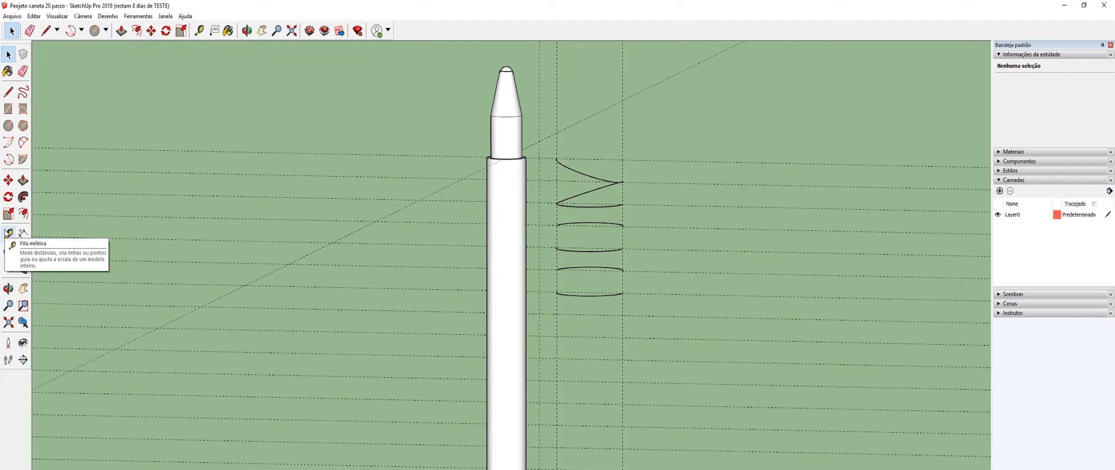
{"action": "scroll", "coordinate": [592, 147], "scroll_direction": "down", "scroll_amount": 5}
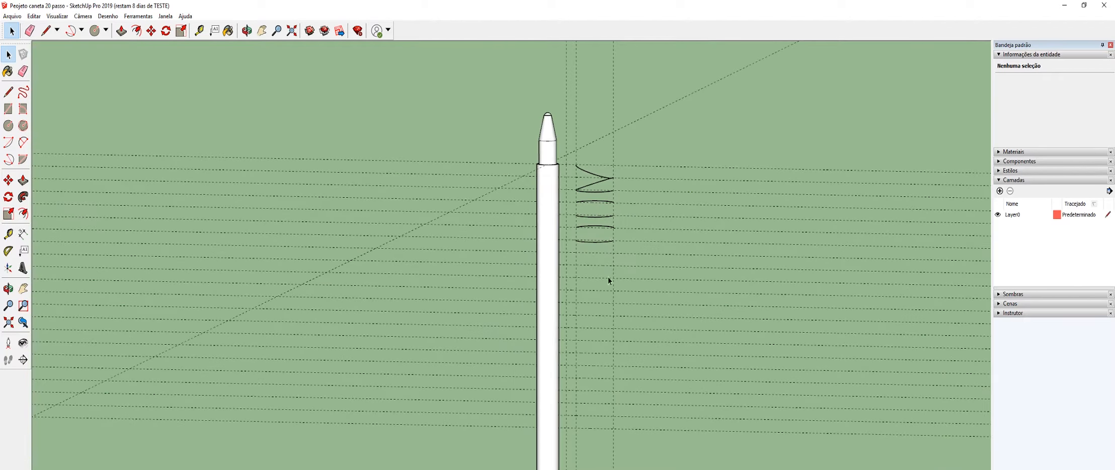
{"action": "scroll", "coordinate": [592, 378], "scroll_direction": "up", "scroll_amount": 3}
{"action": "middle_click_drag", "start_coordinate": [578, 359], "coordinate": [623, 174]}
{"action": "scroll", "coordinate": [623, 174], "scroll_direction": "up", "scroll_amount": 6}
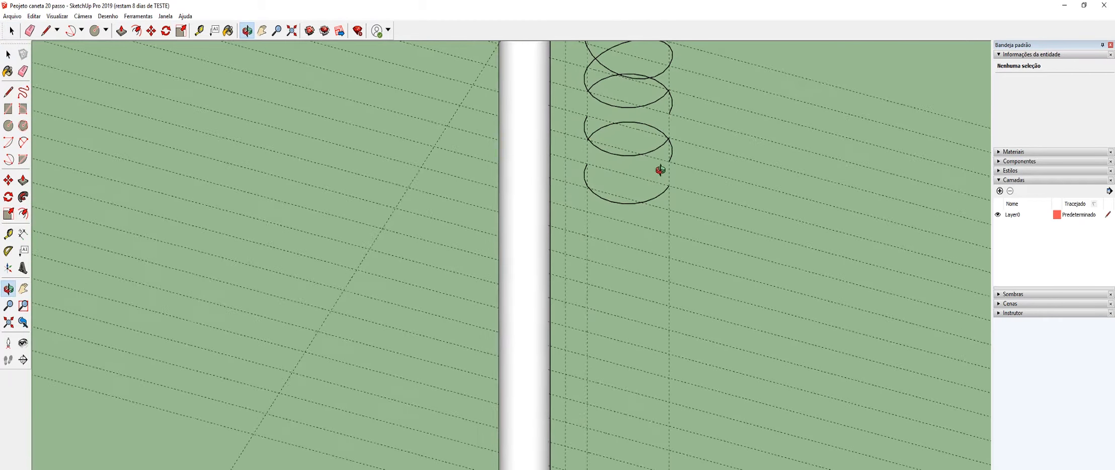
{"action": "scroll", "coordinate": [657, 177], "scroll_direction": "down", "scroll_amount": 4}
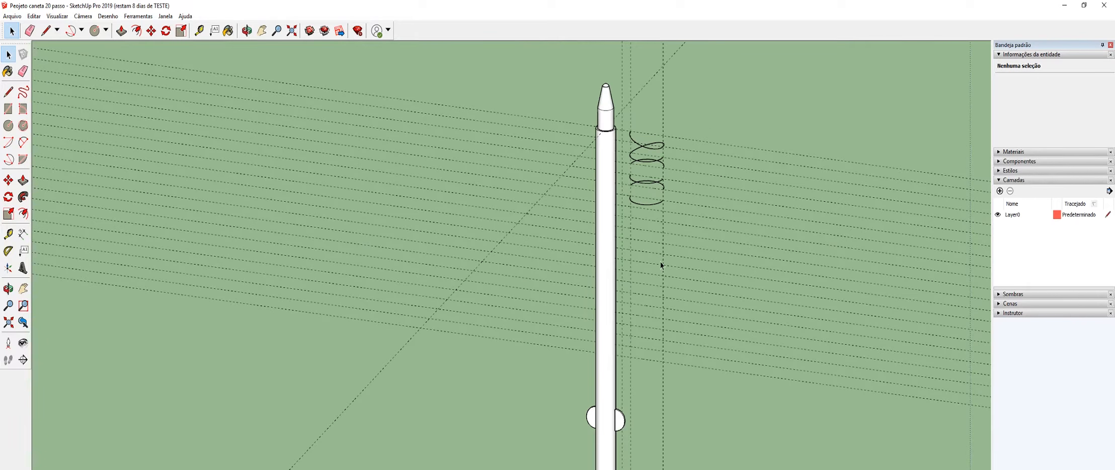
{"action": "scroll", "coordinate": [648, 350], "scroll_direction": "down", "scroll_amount": 2}
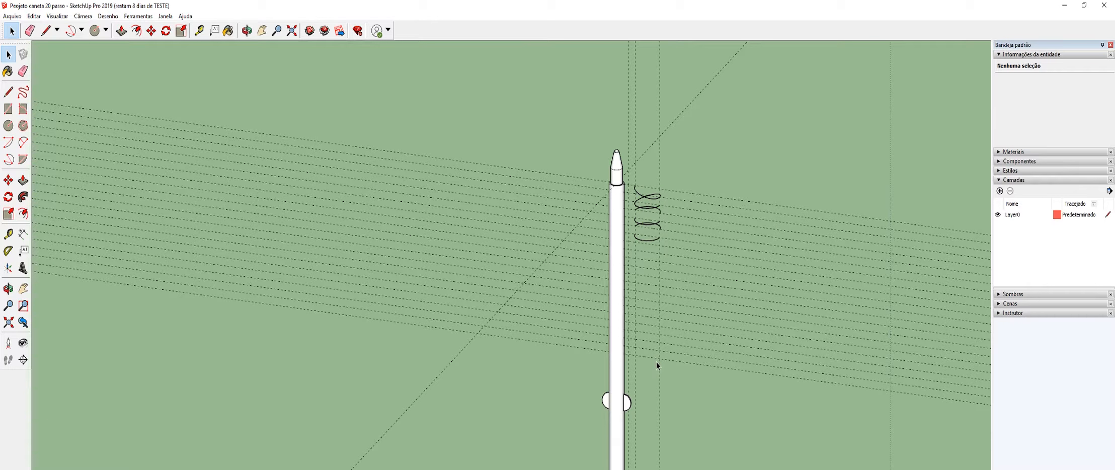
{"action": "scroll", "coordinate": [655, 210], "scroll_direction": "up", "scroll_amount": 6}
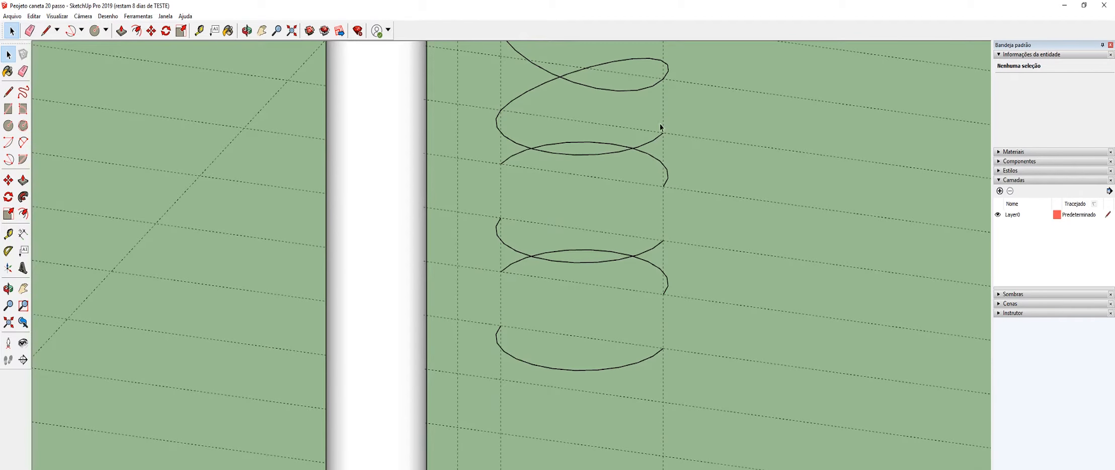
{"action": "middle_click_drag", "start_coordinate": [661, 128], "coordinate": [619, 171]}
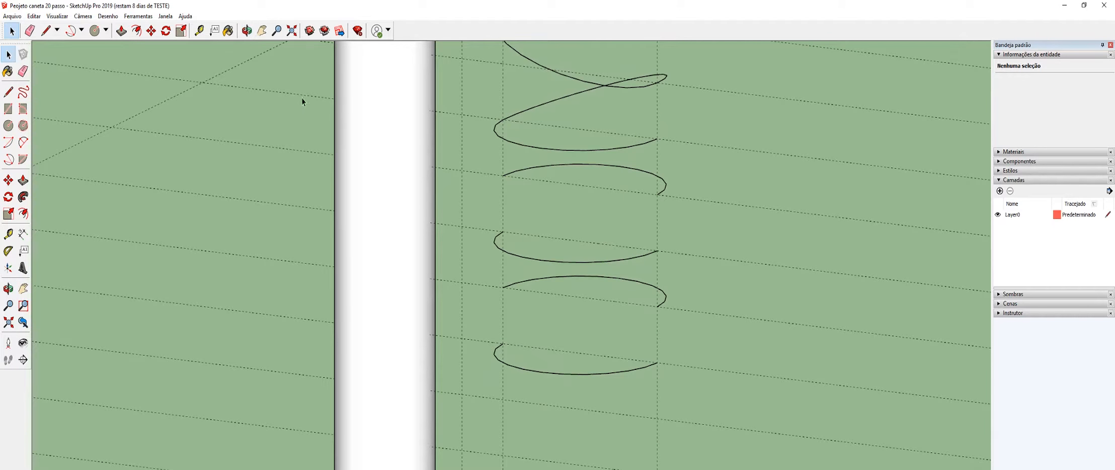
Step: Try to move the free end of the first unjoined spring arc onto the end of the arc below, and undo it
{"action": "left_click", "coordinate": [8, 180]}
{"action": "middle_click_drag", "start_coordinate": [706, 164], "coordinate": [652, 186]}
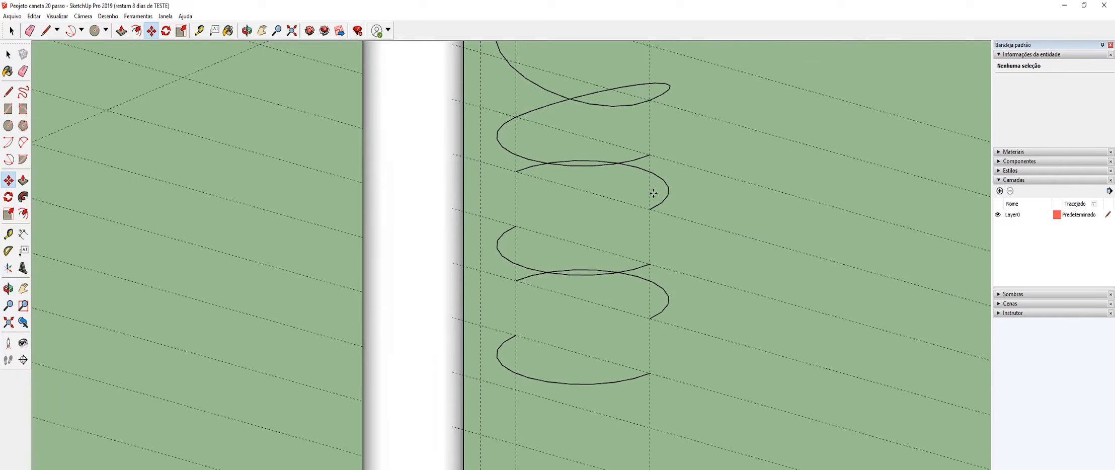
{"action": "left_click", "coordinate": [650, 156]}
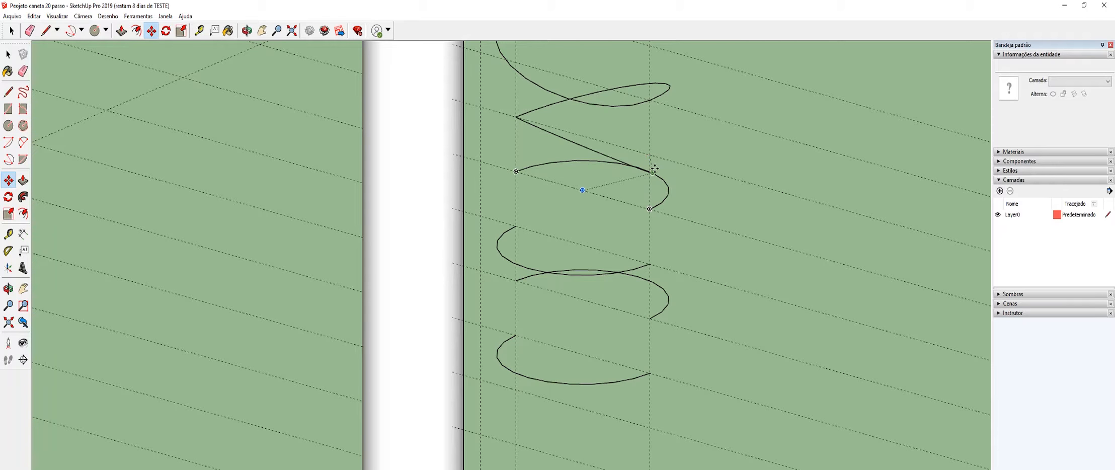
{"action": "middle_click_drag", "start_coordinate": [593, 187], "coordinate": [508, 176]}
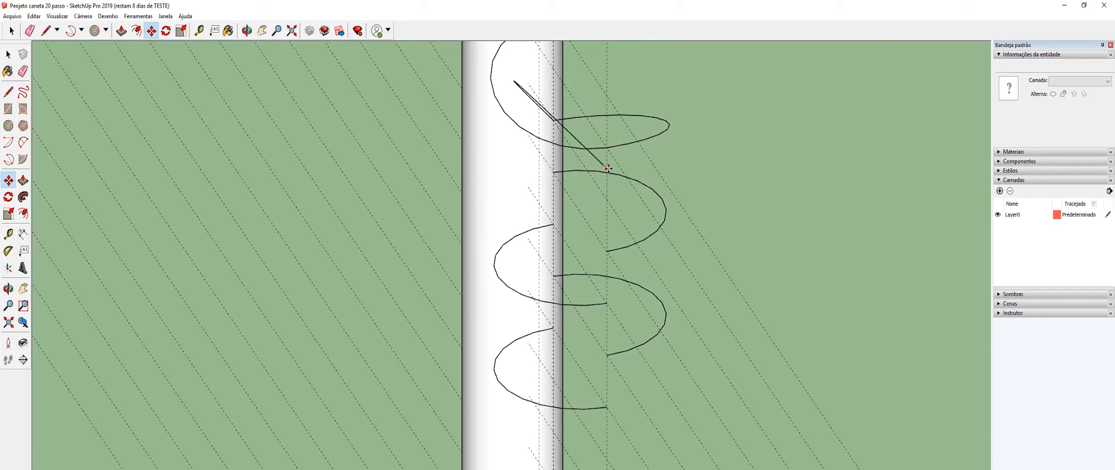
{"action": "middle_click_drag", "start_coordinate": [616, 186], "coordinate": [640, 83]}
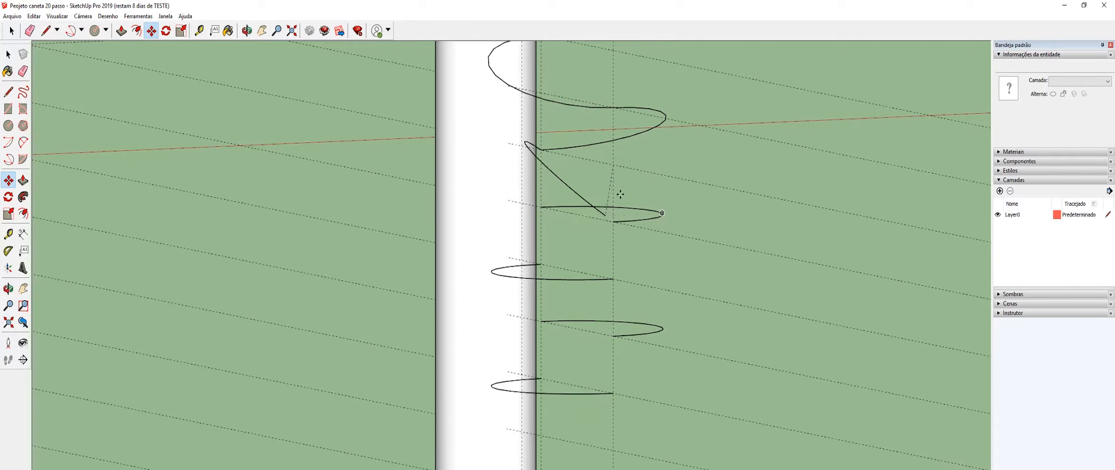
{"action": "left_click", "coordinate": [613, 221]}
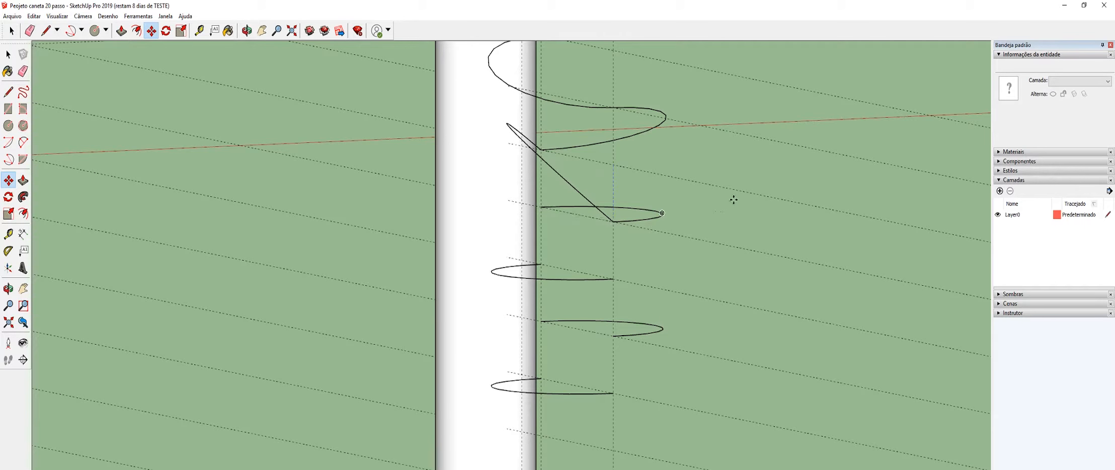
{"action": "middle_click_drag", "start_coordinate": [721, 199], "coordinate": [763, 287]}
{"action": "key", "text": "m"}
{"action": "key", "text": "ctrl+z"}
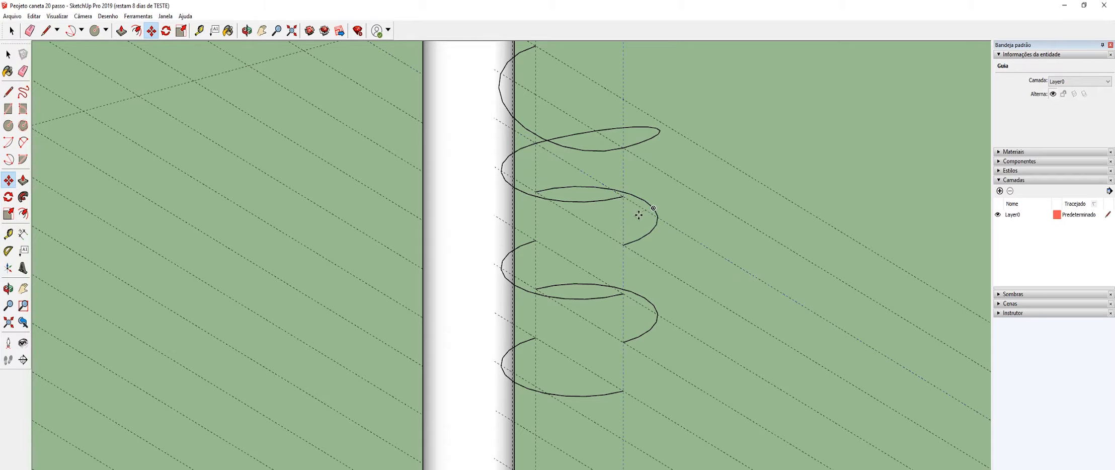
{"action": "scroll", "coordinate": [638, 215], "scroll_direction": "up", "scroll_amount": 5}
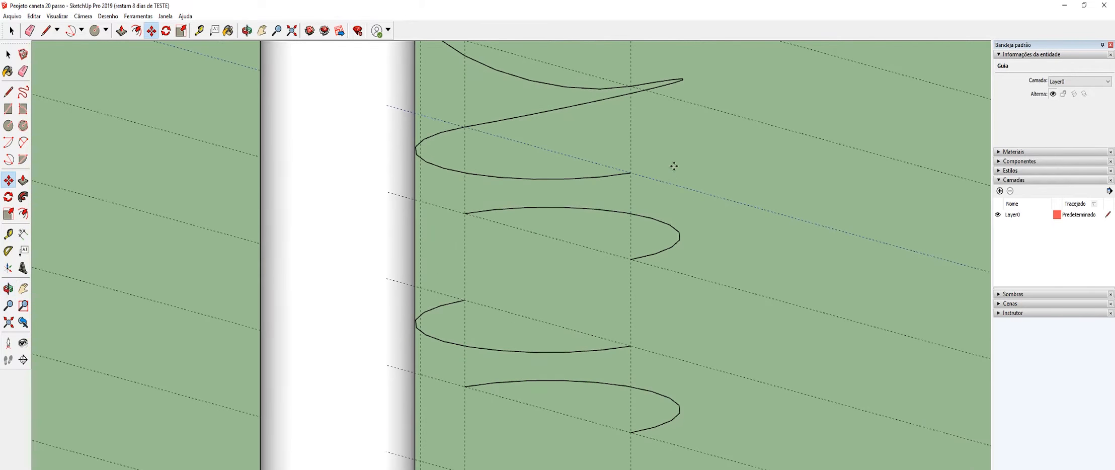
{"action": "left_click", "coordinate": [629, 174]}
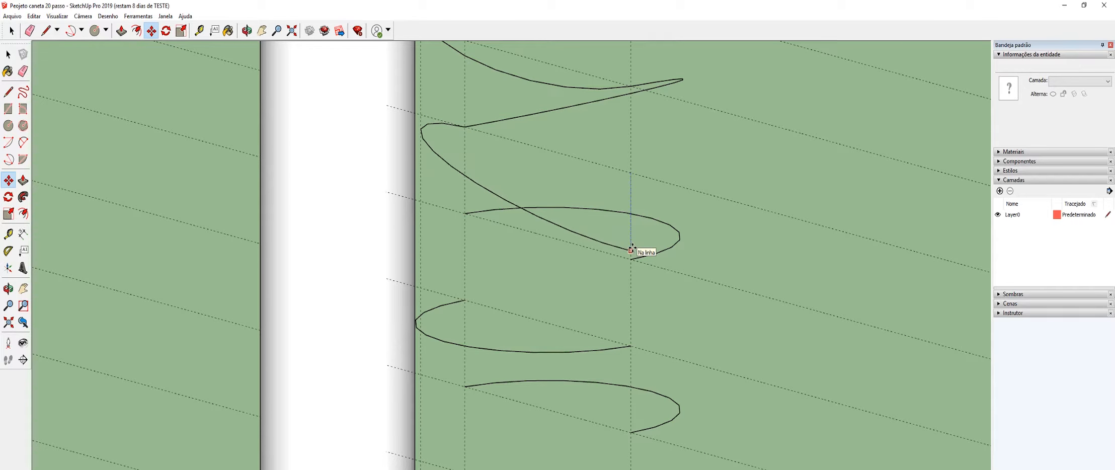
{"action": "scroll", "coordinate": [630, 174], "scroll_direction": "up", "scroll_amount": 3}
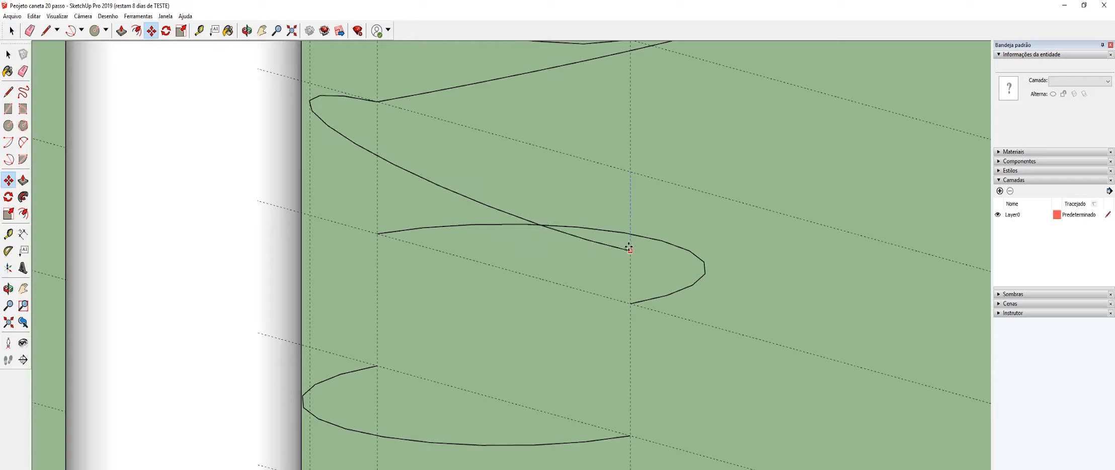
{"action": "left_click", "coordinate": [631, 172]}
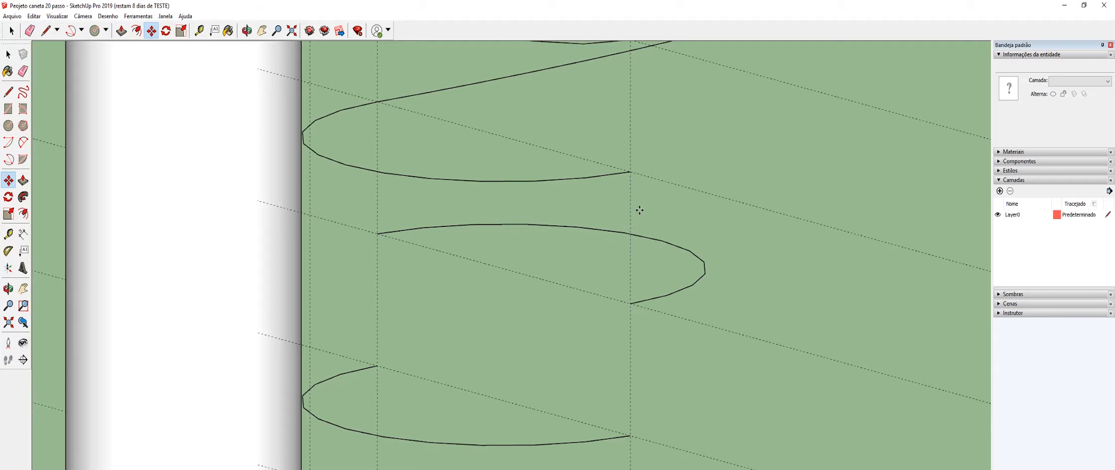
Step: Move the free endpoints of two successive spring arcs vertically down onto the ends of the arcs below to join the coils
{"action": "left_click", "coordinate": [631, 173]}
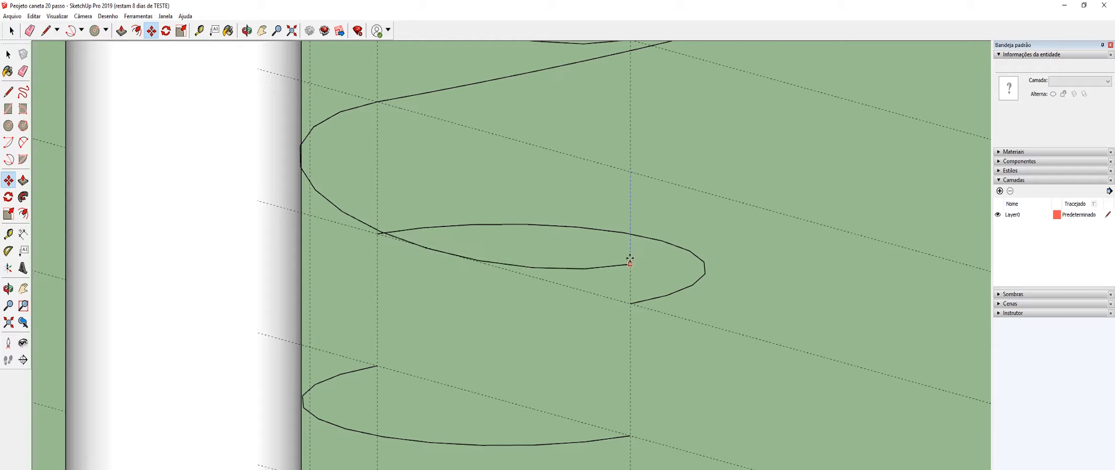
{"action": "left_click", "coordinate": [630, 303]}
{"action": "middle_click_drag", "start_coordinate": [560, 222], "coordinate": [500, 211]}
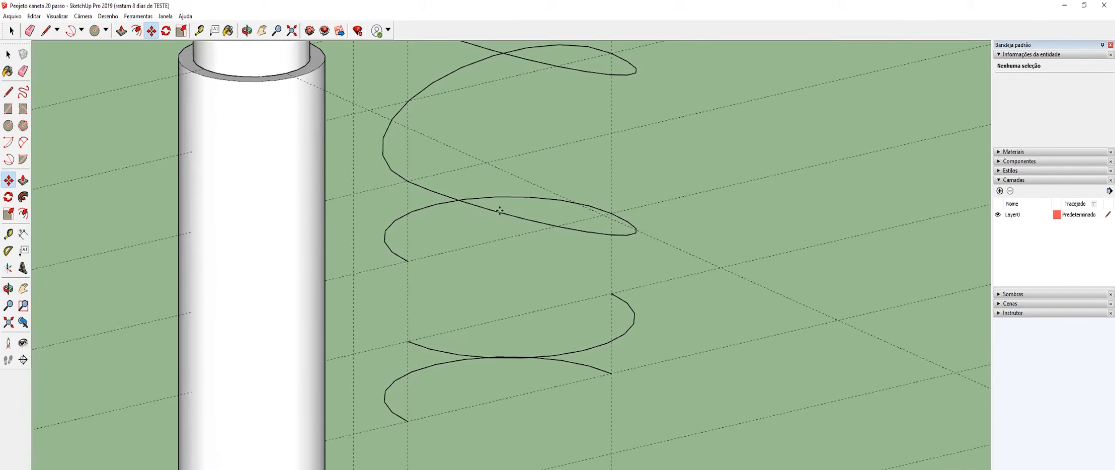
{"action": "left_click", "coordinate": [406, 261]}
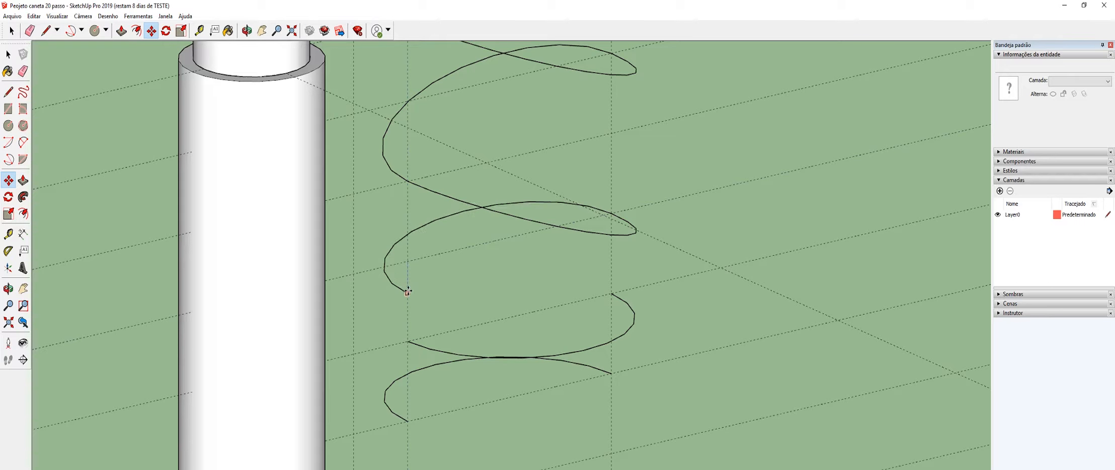
{"action": "left_click", "coordinate": [406, 333]}
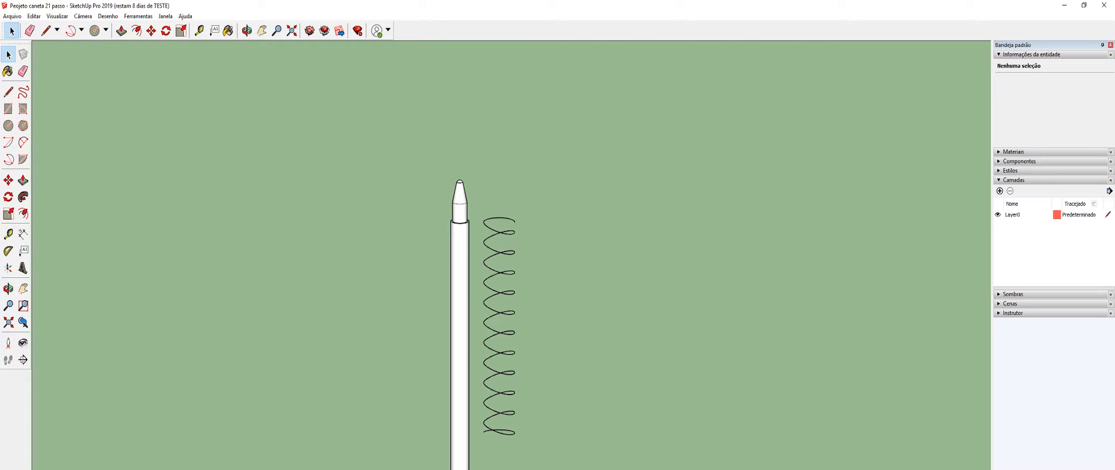
Step: Select the joined spring arcs one after another, starting at the small circular profile, as the sweep path
{"action": "scroll", "coordinate": [507, 413], "scroll_direction": "up", "scroll_amount": 3}
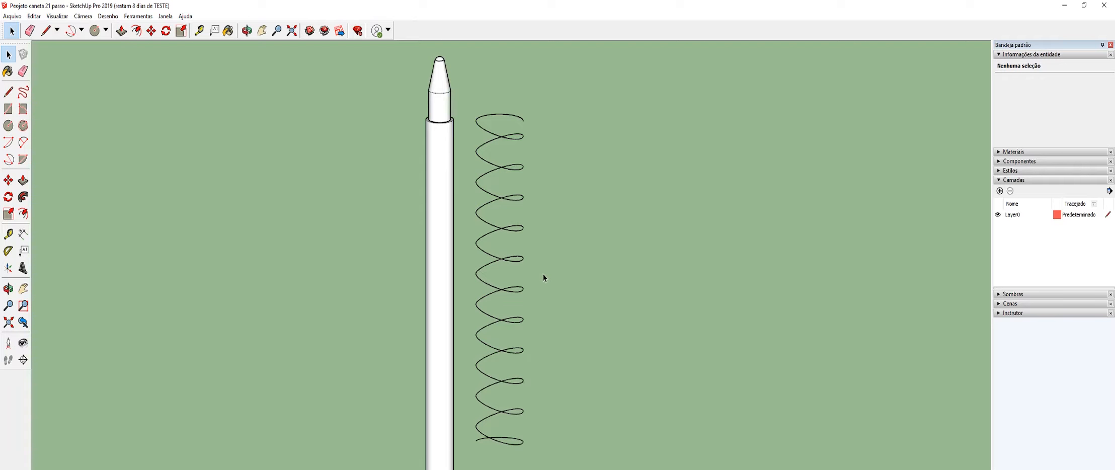
{"action": "middle_click_drag", "start_coordinate": [543, 277], "coordinate": [603, 286]}
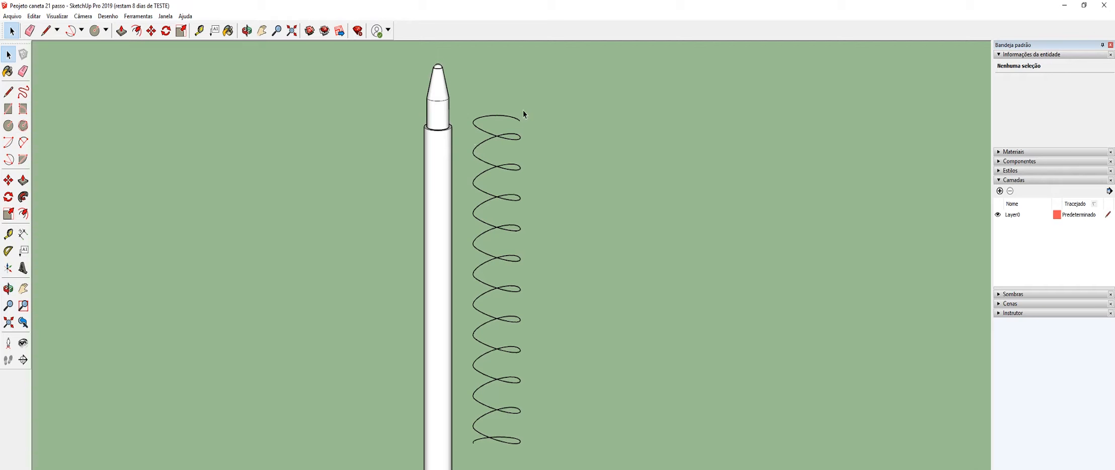
{"action": "scroll", "coordinate": [524, 114], "scroll_direction": "up", "scroll_amount": 3}
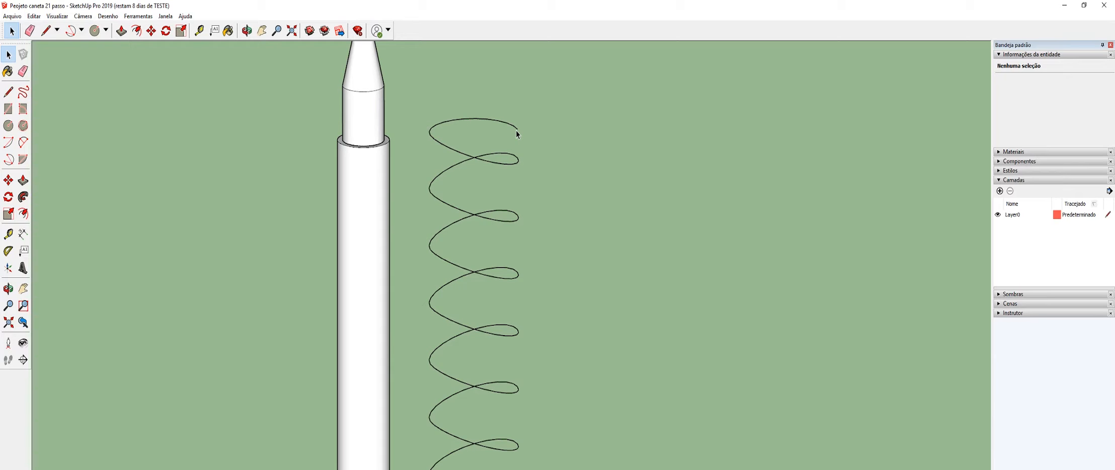
{"action": "scroll", "coordinate": [517, 134], "scroll_direction": "up", "scroll_amount": 1}
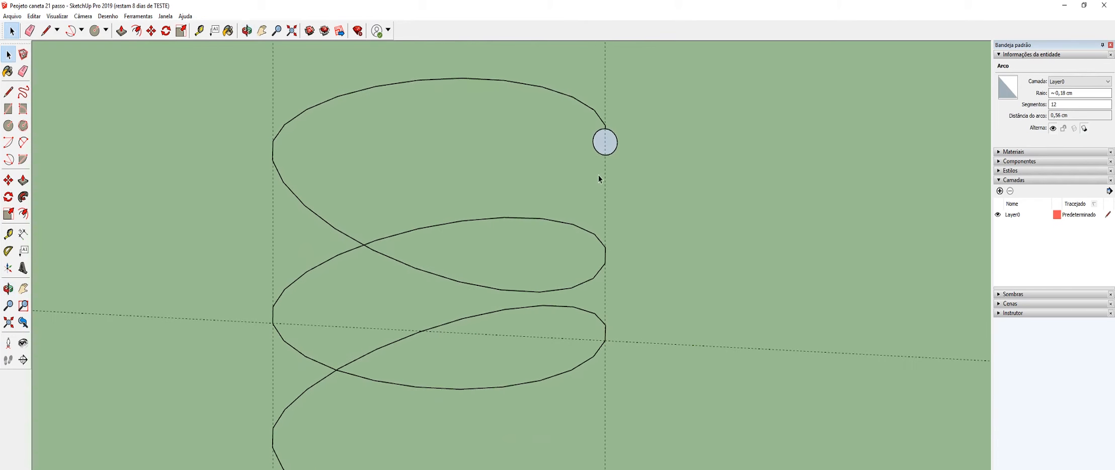
{"action": "middle_click_drag", "start_coordinate": [617, 179], "coordinate": [187, 222]}
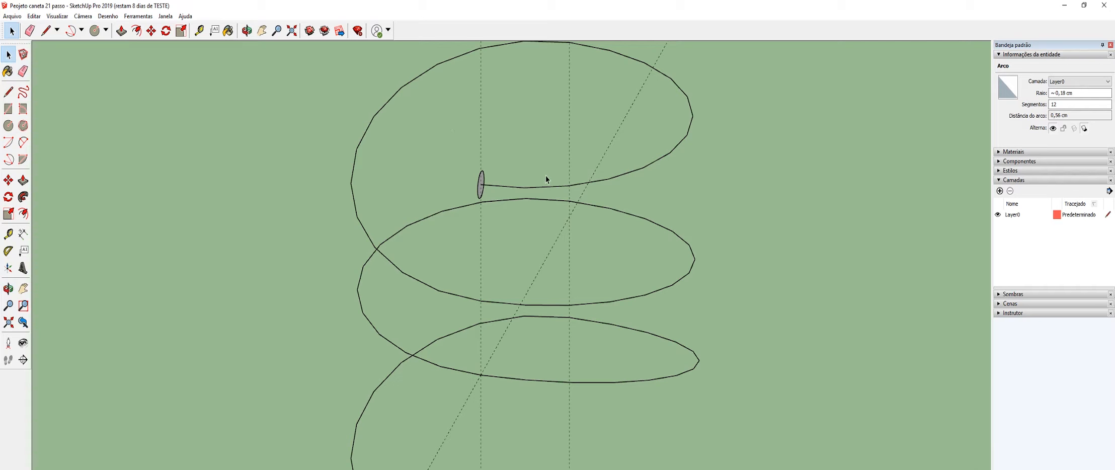
{"action": "left_click", "coordinate": [485, 50], "text": "ctrl"}
{"action": "left_click", "coordinate": [633, 300], "text": "ctrl"}
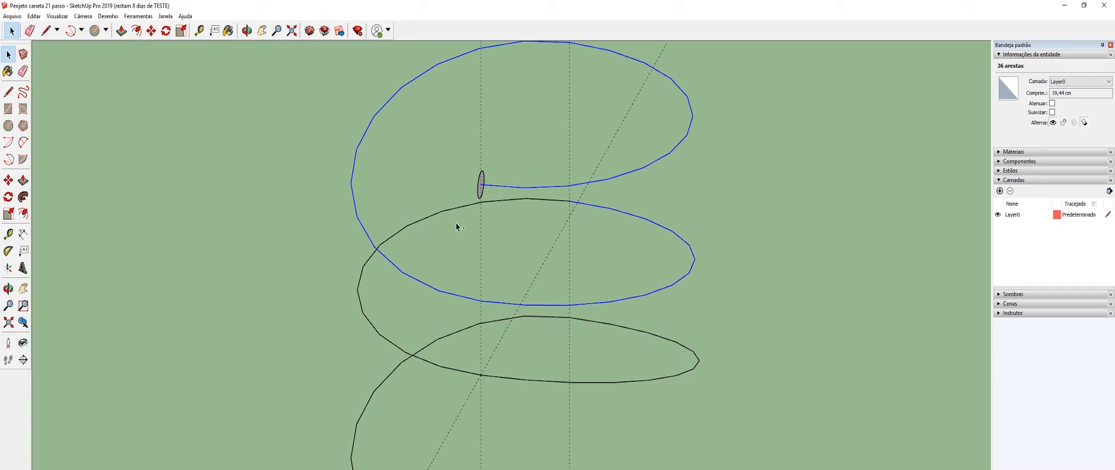
{"action": "left_click", "coordinate": [695, 372], "text": "ctrl"}
{"action": "scroll", "coordinate": [571, 392], "scroll_direction": "down", "scroll_amount": 5}
{"action": "middle_click_drag", "start_coordinate": [528, 371], "coordinate": [119, 274], "text": "shift"}
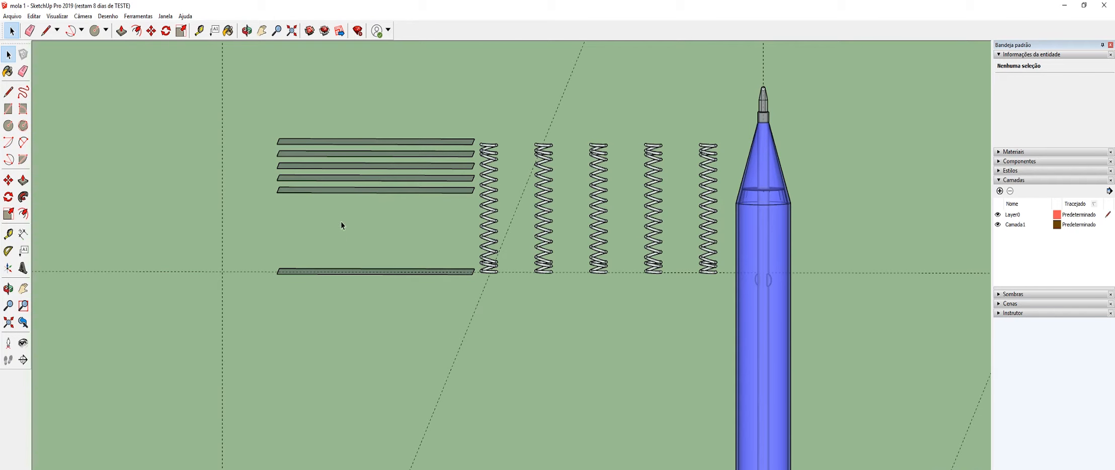
Step: Scale the spring group nearest the flat planes down in height only, to roughly two thirds, keeping its base in place
{"action": "mouse_move", "coordinate": [433, 226]}
{"action": "middle_mouse_down"}
{"action": "mouse_move", "coordinate": [441, 167]}
{"action": "mouse_move", "coordinate": [445, 220]}
{"action": "mouse_move", "coordinate": [460, 182]}
{"action": "mouse_move", "coordinate": [433, 231]}
{"action": "middle_mouse_up"}
{"action": "key", "text": "space"}
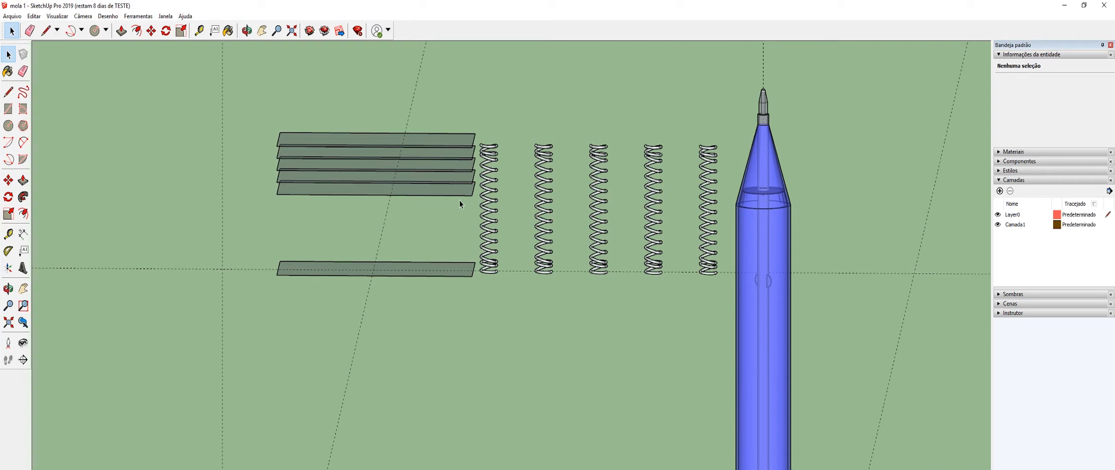
{"action": "left_click", "coordinate": [487, 187]}
{"action": "scroll", "coordinate": [487, 197], "scroll_direction": "up", "scroll_amount": 3}
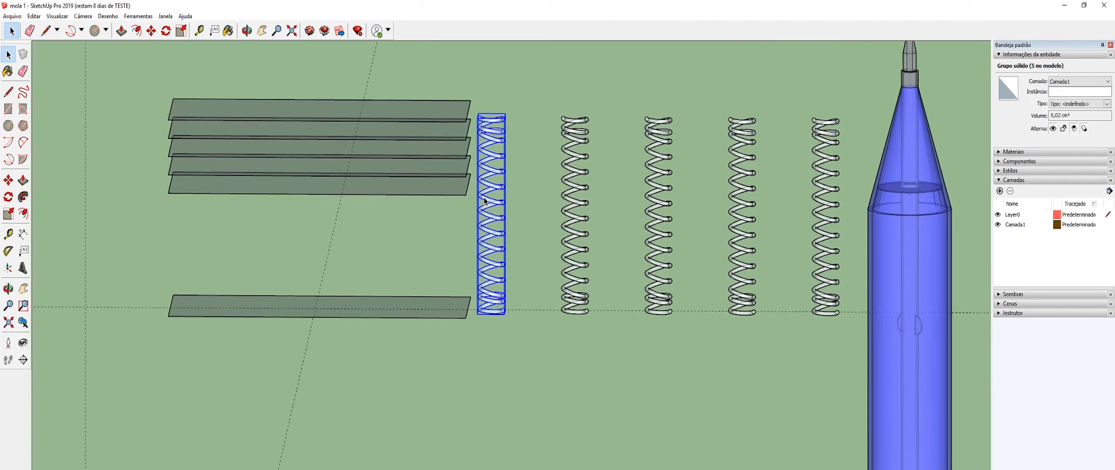
{"action": "mouse_move", "coordinate": [510, 220]}
{"action": "middle_mouse_down"}
{"action": "mouse_move", "coordinate": [519, 153]}
{"action": "mouse_move", "coordinate": [510, 207]}
{"action": "middle_mouse_up"}
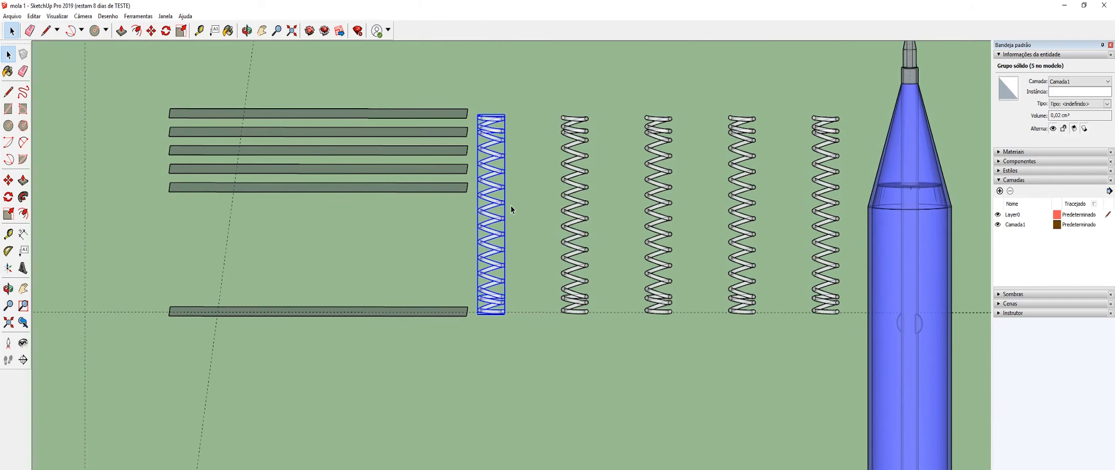
{"action": "middle_click_drag", "start_coordinate": [513, 167], "coordinate": [513, 191]}
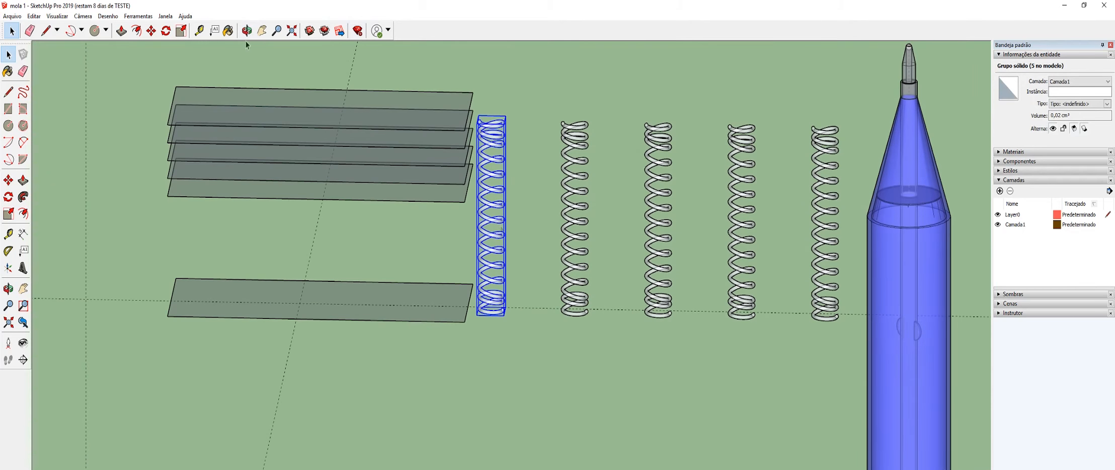
{"action": "left_click", "coordinate": [181, 30]}
{"action": "left_click", "coordinate": [492, 120]}
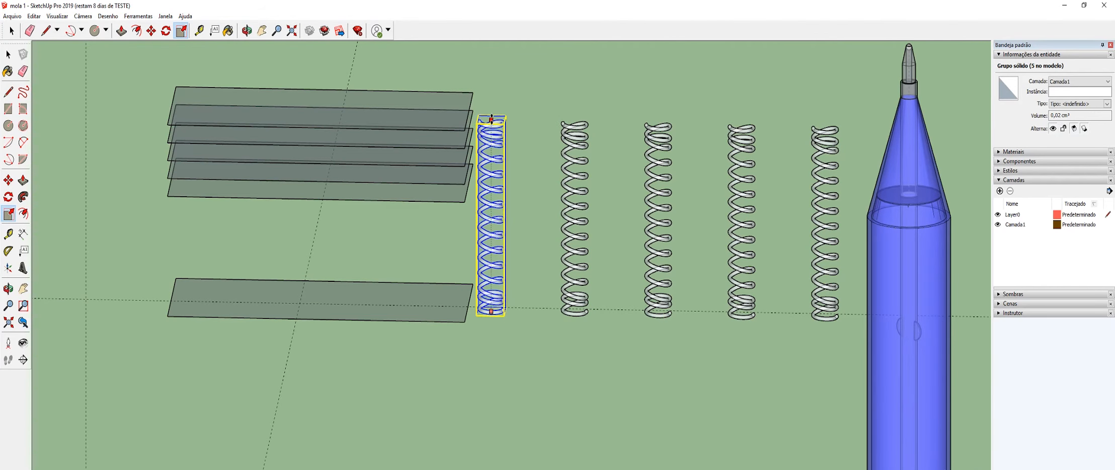
{"action": "left_click", "coordinate": [491, 187]}
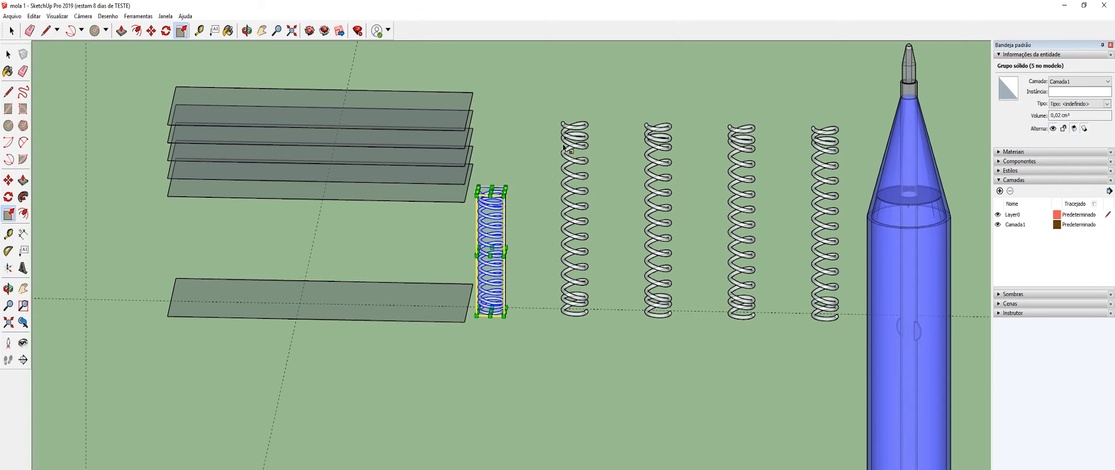
{"action": "left_click", "coordinate": [11, 31]}
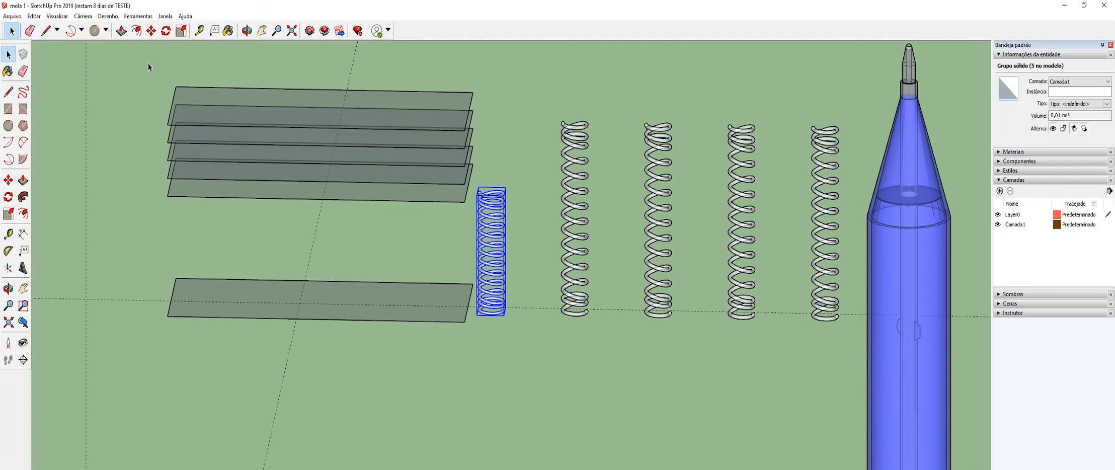
Step: Scale the second spring group down in height only, to the level of the second-lowest upper plane, keeping its base in place
{"action": "left_click", "coordinate": [553, 143]}
{"action": "left_click", "coordinate": [577, 145]}
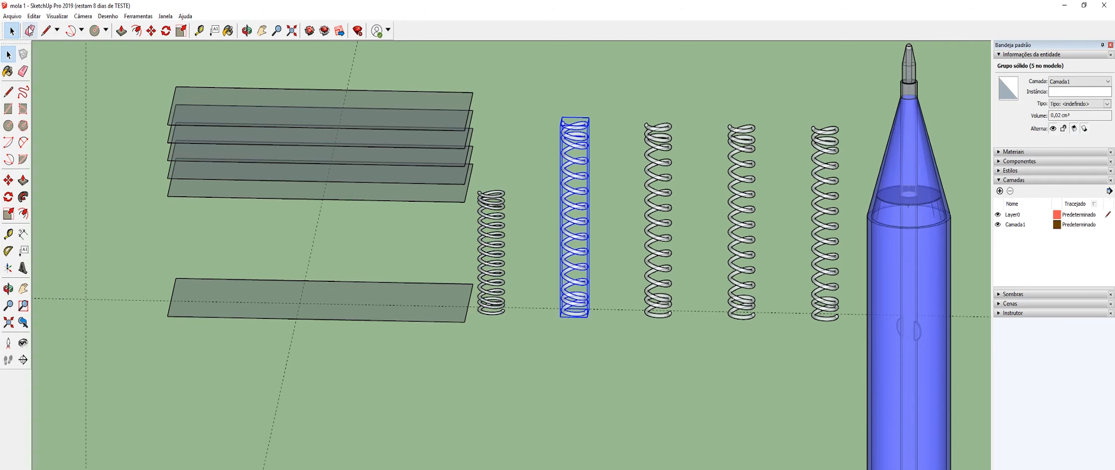
{"action": "left_click", "coordinate": [181, 31]}
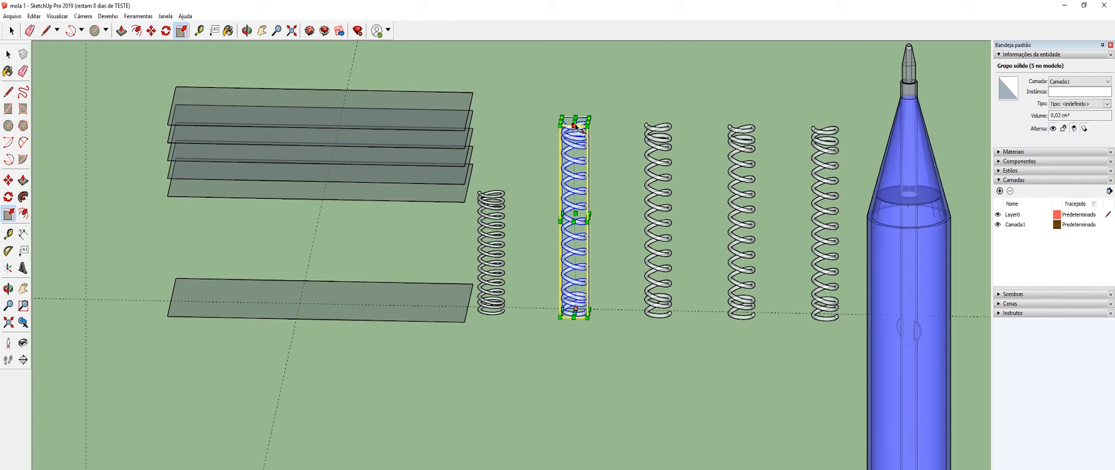
{"action": "left_click", "coordinate": [575, 122]}
{"action": "left_click", "coordinate": [563, 188]}
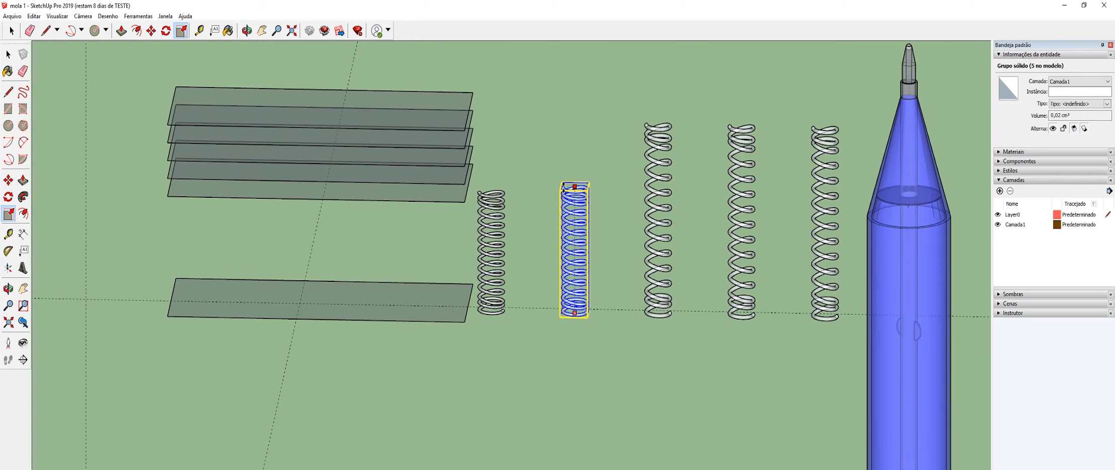
{"action": "scroll", "coordinate": [563, 187], "scroll_direction": "down", "scroll_amount": 1}
{"action": "middle_click_drag", "start_coordinate": [563, 187], "coordinate": [558, 130]}
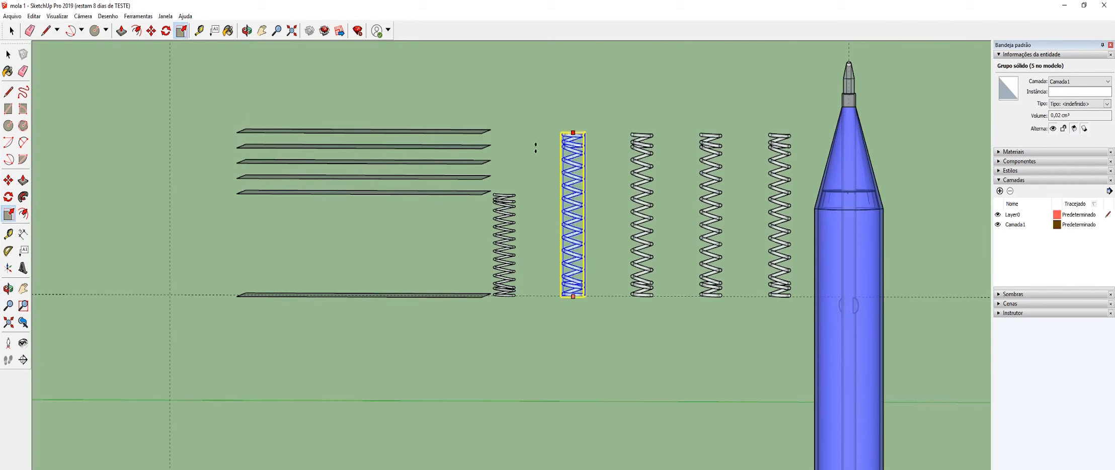
{"action": "left_click", "coordinate": [482, 179]}
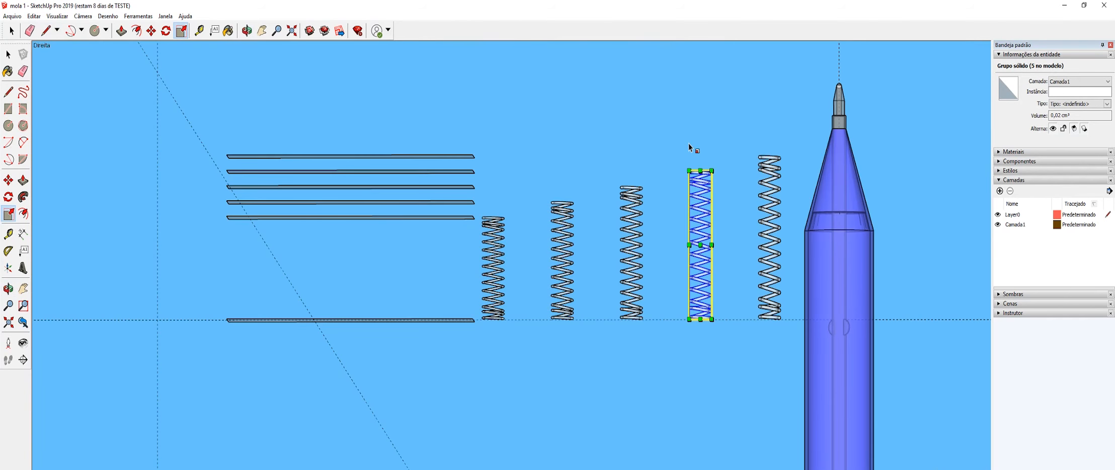
{"action": "left_click", "coordinate": [12, 30]}
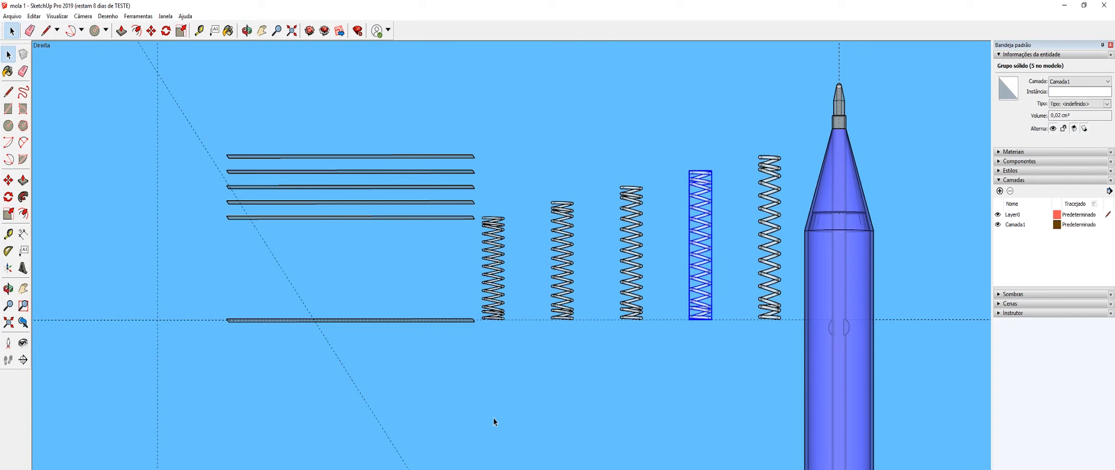
{"action": "left_click", "coordinate": [674, 375]}
{"action": "middle_click_drag", "start_coordinate": [674, 376], "coordinate": [642, 368]}
{"action": "key", "text": "space"}
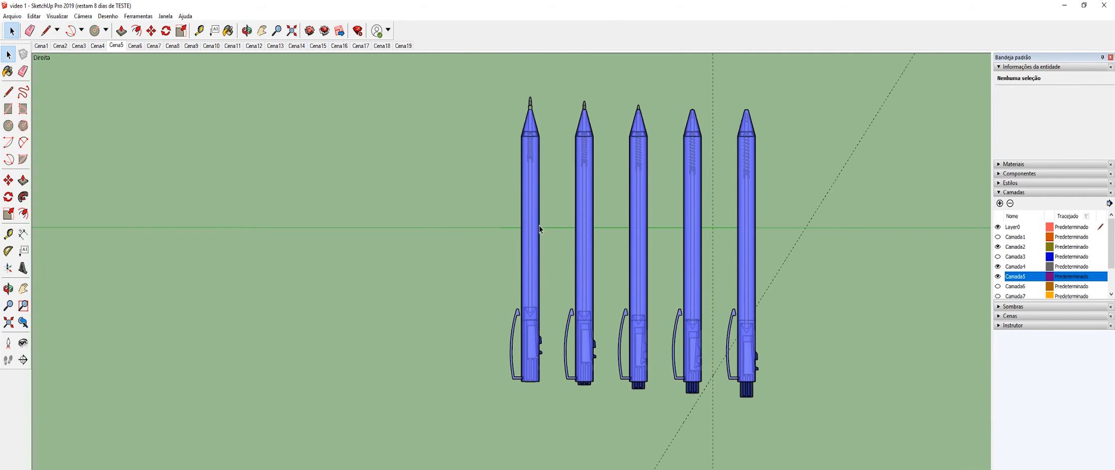
Step: Show layers Camada3 and Camada6 and hide Camada4 and Camada5 to preview another retraction position of the horizontal pen
{"action": "scroll", "coordinate": [580, 320], "scroll_direction": "down", "scroll_amount": 2}
{"action": "middle_click_drag", "start_coordinate": [687, 319], "coordinate": [705, 389]}
{"action": "scroll", "coordinate": [676, 453], "scroll_direction": "up", "scroll_amount": 4}
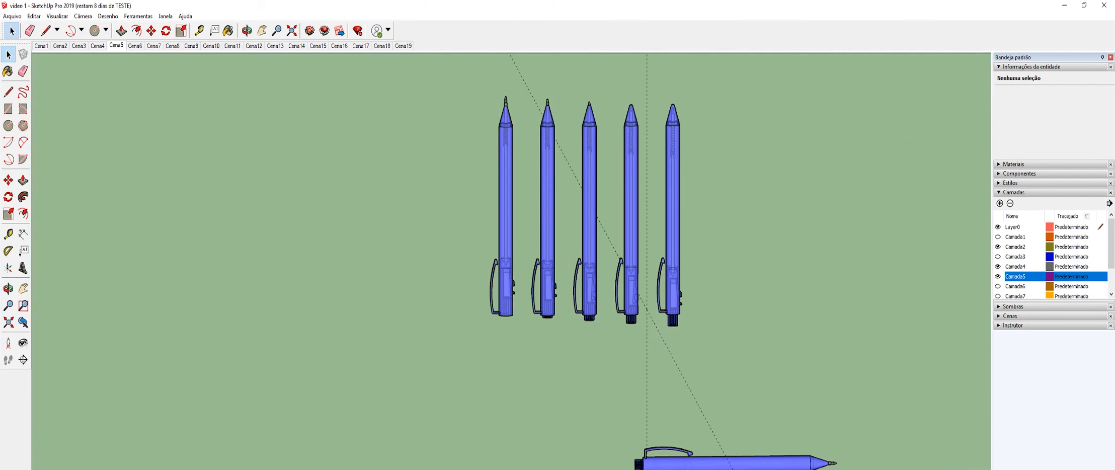
{"action": "scroll", "coordinate": [676, 453], "scroll_direction": "down", "scroll_amount": 1}
{"action": "scroll", "coordinate": [716, 428], "scroll_direction": "up", "scroll_amount": 4}
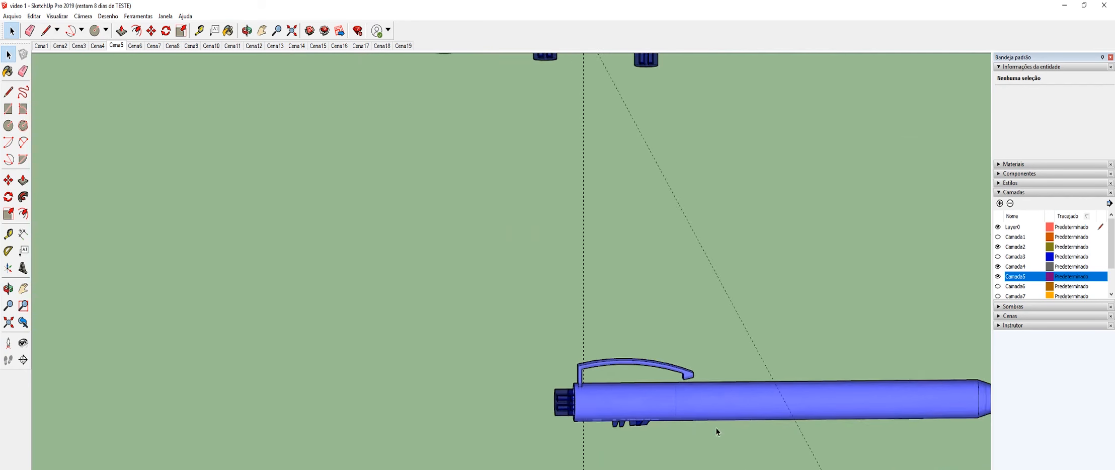
{"action": "scroll", "coordinate": [707, 433], "scroll_direction": "down", "scroll_amount": 2}
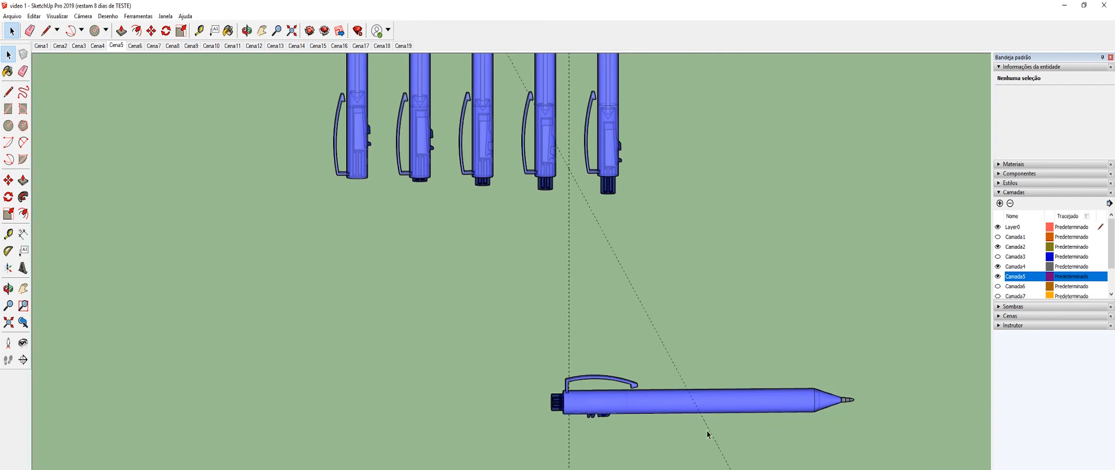
{"action": "left_click", "coordinate": [998, 256]}
{"action": "left_click", "coordinate": [998, 267]}
{"action": "left_click", "coordinate": [997, 276]}
{"action": "left_click", "coordinate": [998, 286]}
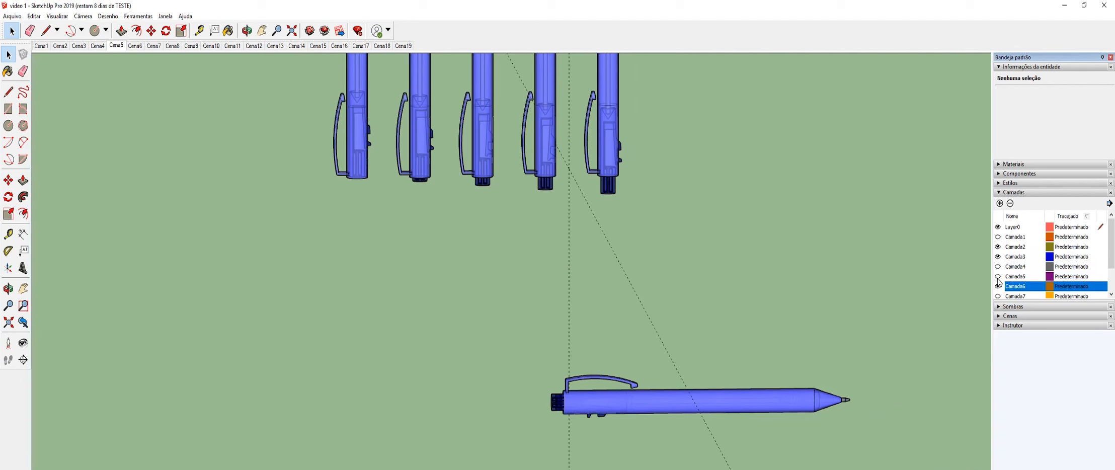
Step: Show layer Camada5 and hide Camada2, Camada3 and Camada4 to compare the horizontal pen's mechanism positions
{"action": "left_click", "coordinate": [997, 277]}
{"action": "left_click", "coordinate": [997, 267]}
{"action": "left_click", "coordinate": [997, 256]}
{"action": "left_click", "coordinate": [997, 247]}
{"action": "left_click", "coordinate": [997, 257]}
{"action": "left_click", "coordinate": [997, 268]}
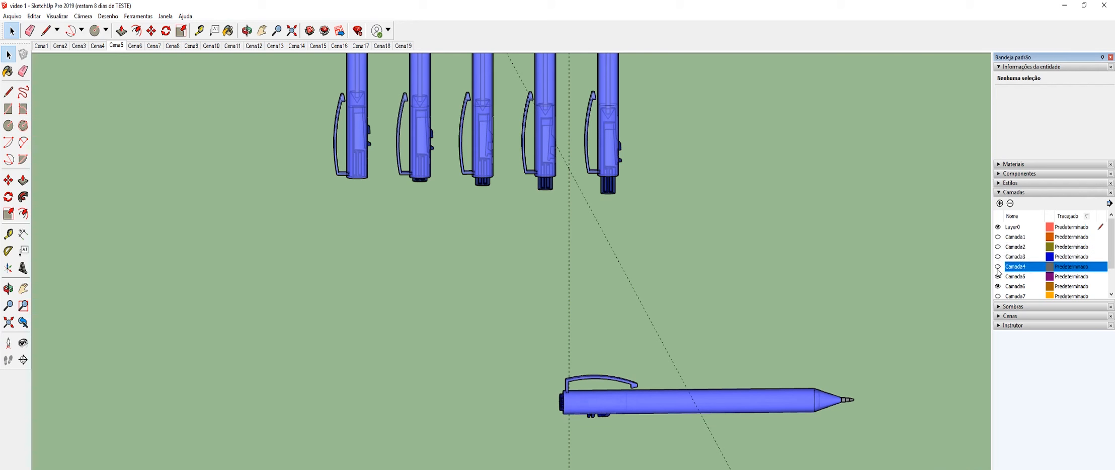
Step: Cycle the visibility of layers Camada2 to Camada6 to preview the pen's positions, ending with Camada4, Camada5 and Camada6 shown
{"action": "left_click", "coordinate": [997, 276]}
{"action": "left_click", "coordinate": [997, 286]}
{"action": "left_click", "coordinate": [998, 277]}
{"action": "left_click", "coordinate": [998, 267]}
{"action": "left_click", "coordinate": [998, 257]}
{"action": "left_click", "coordinate": [998, 247]}
{"action": "left_click", "coordinate": [999, 267]}
{"action": "left_click", "coordinate": [998, 277]}
{"action": "left_click", "coordinate": [997, 286]}
{"action": "left_click", "coordinate": [998, 275]}
{"action": "left_click", "coordinate": [998, 246]}
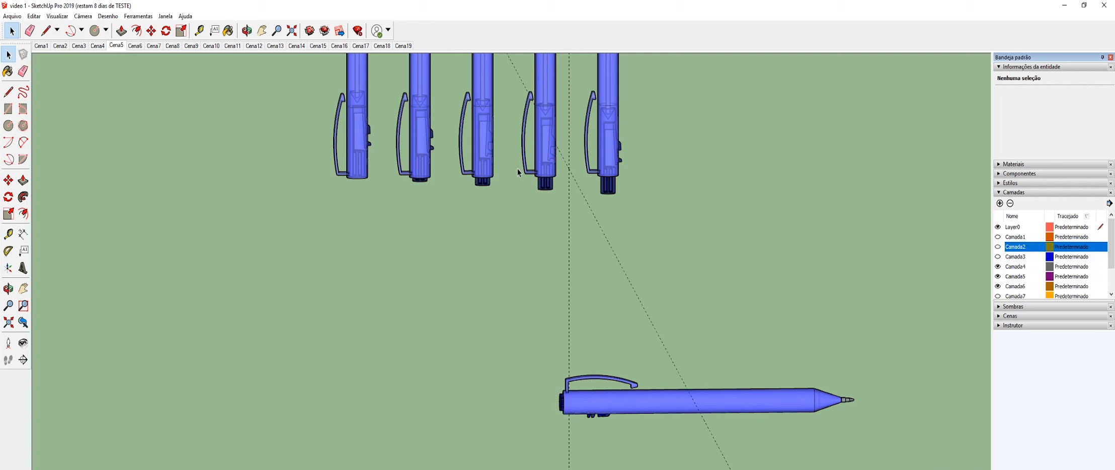
Step: Play the scene animation to preview the pen's retraction sequence
{"action": "left_click", "coordinate": [50, 19]}
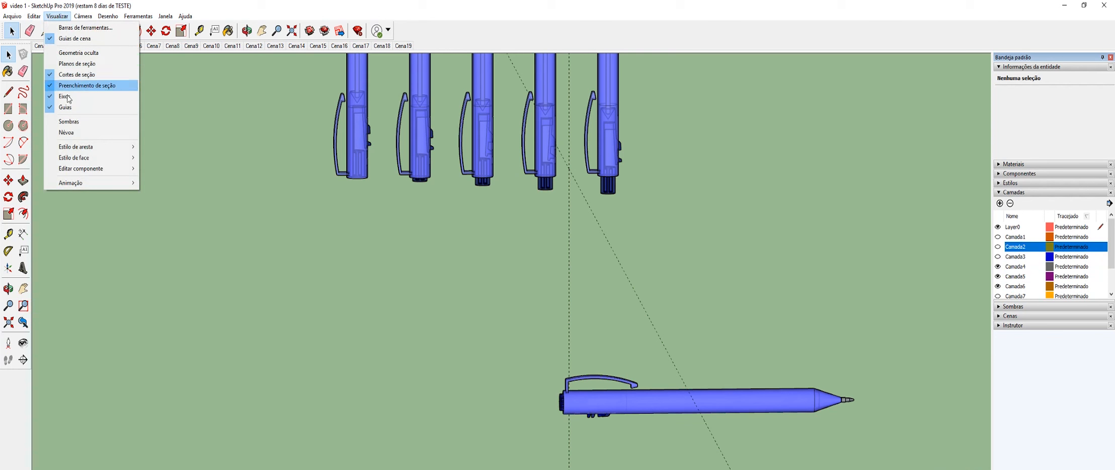
{"action": "mouse_move", "coordinate": [84, 183]}
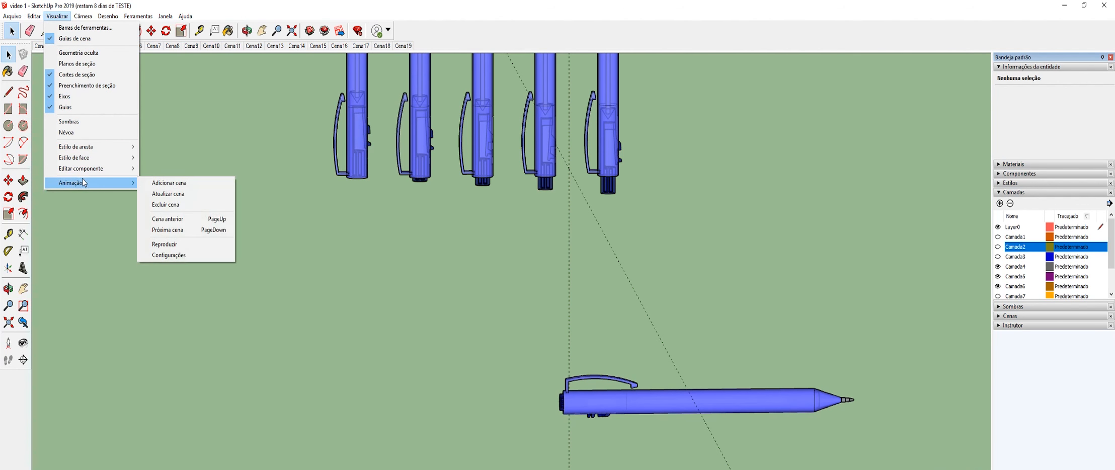
{"action": "left_click", "coordinate": [190, 245]}
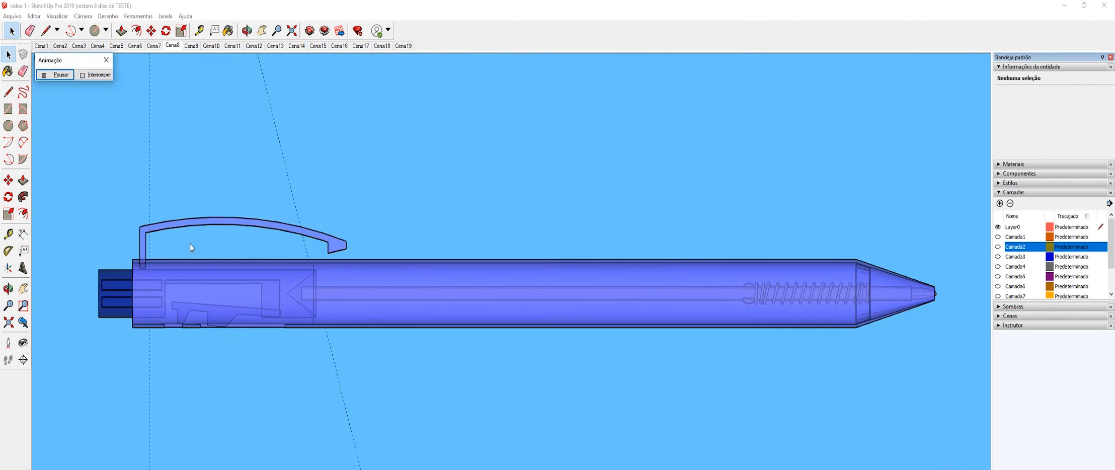